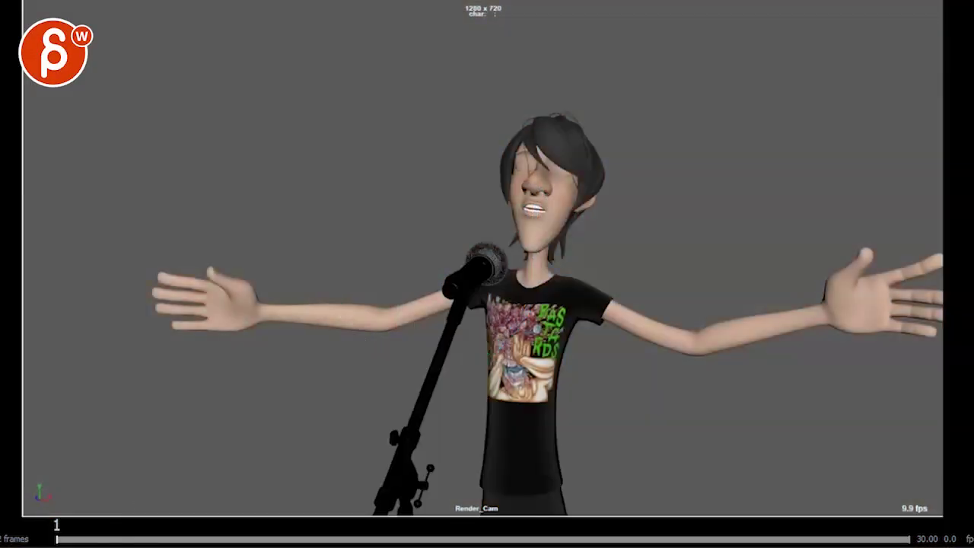
Step: Scrub the opening frames, then play the singer shot through to the brooding close-up at frame 394
{"action": "mouse_move", "coordinate": [68, 531]}
{"action": "left_mouse_down"}
{"action": "mouse_move", "coordinate": [91, 528]}
{"action": "mouse_move", "coordinate": [69, 535]}
{"action": "left_mouse_up"}
{"action": "key", "text": "space"}
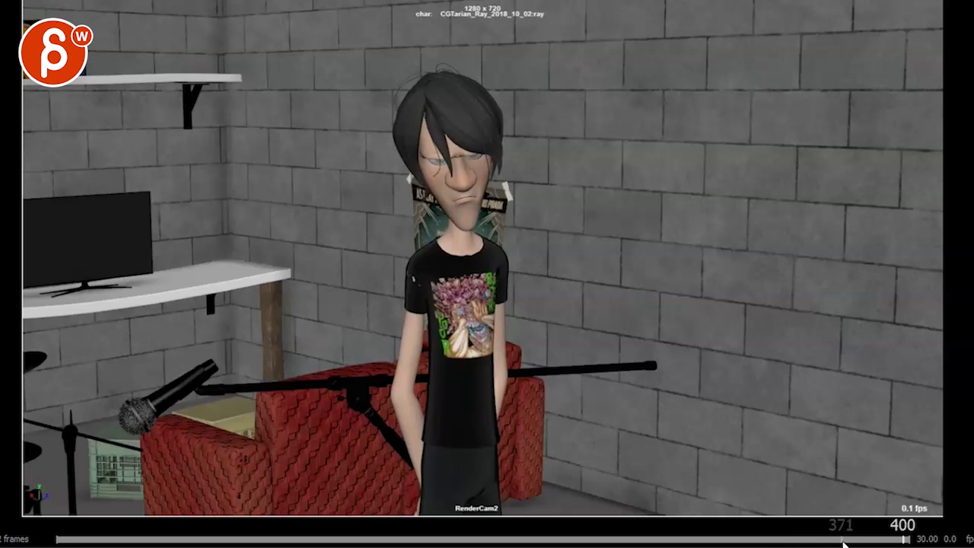
Step: Scrub the RenderCam2 close-up, replay it from frames 326 and 300, then return to frame 1
{"action": "left_click_drag", "start_coordinate": [871, 542], "coordinate": [841, 542]}
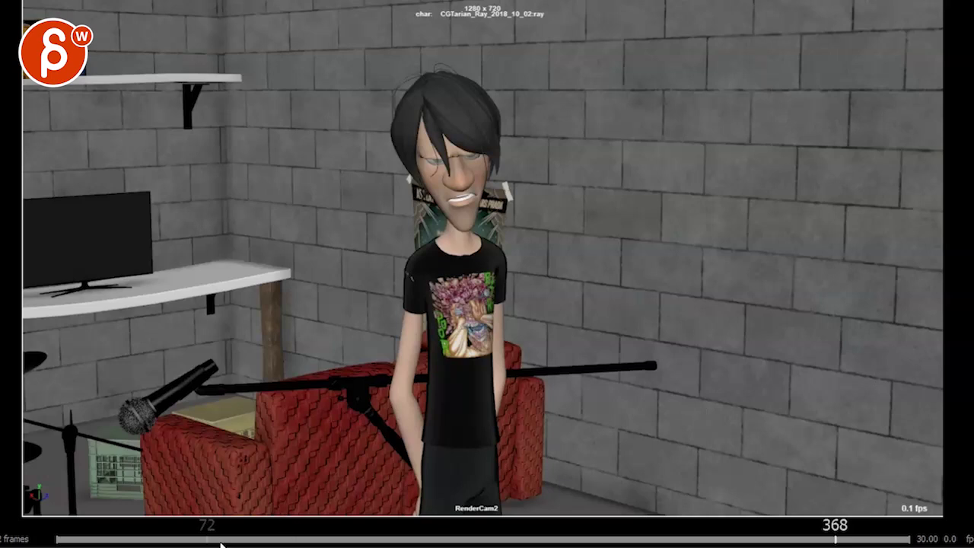
{"action": "left_click_drag", "start_coordinate": [127, 542], "coordinate": [748, 542]}
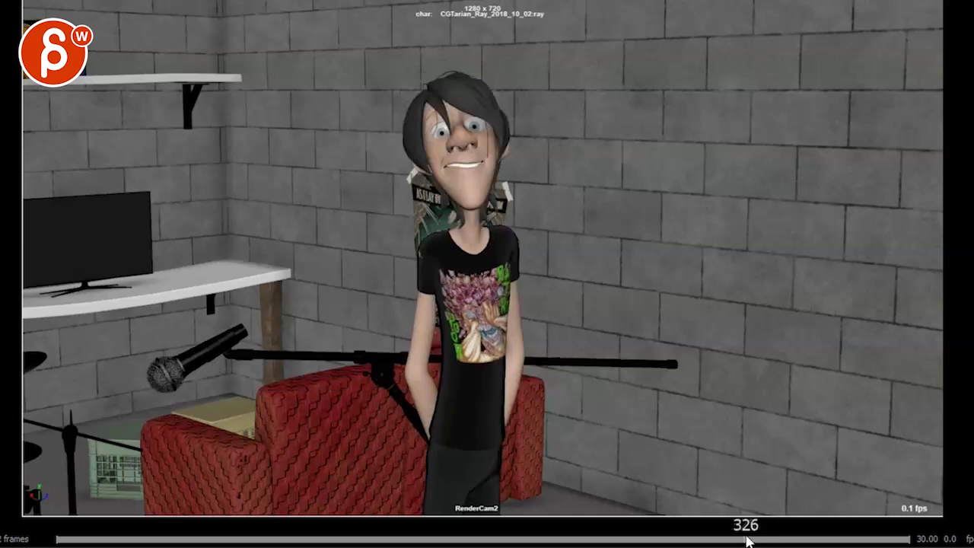
{"action": "key", "text": "alt+v"}
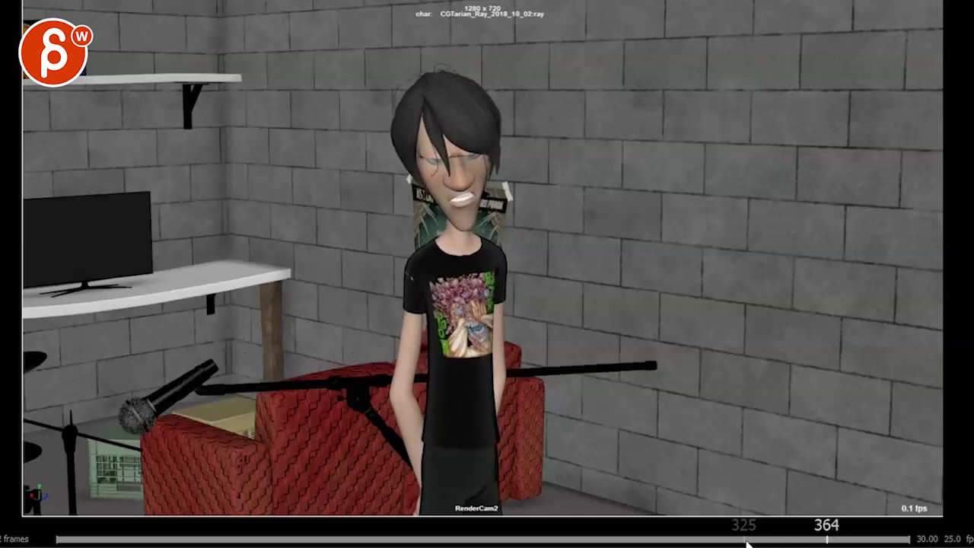
{"action": "left_click", "coordinate": [693, 539]}
{"action": "key", "text": "alt+v"}
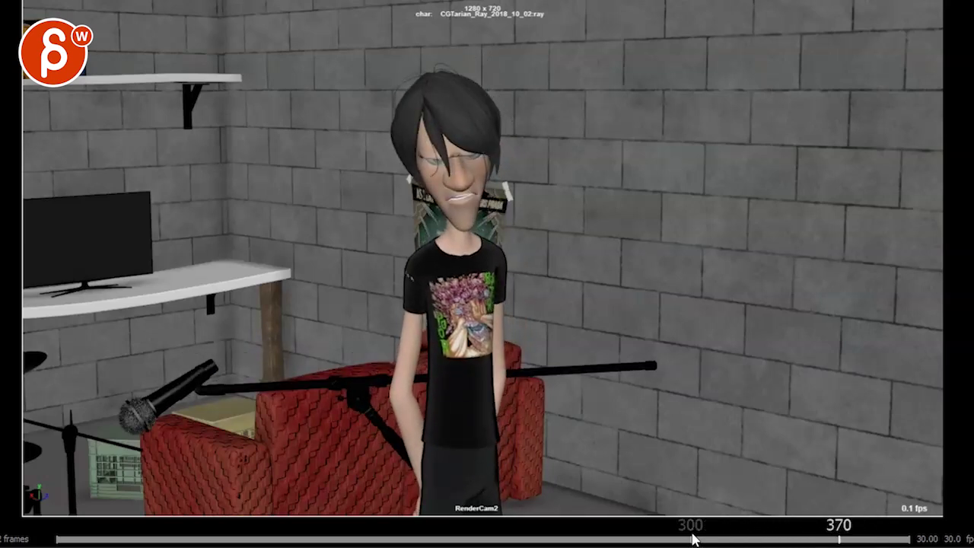
{"action": "left_click_drag", "start_coordinate": [817, 532], "coordinate": [872, 538]}
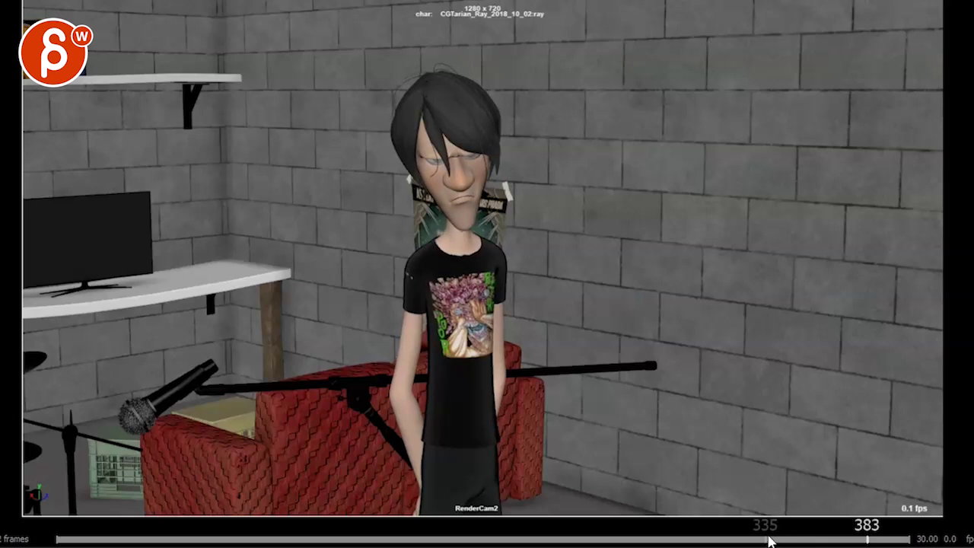
{"action": "left_click_drag", "start_coordinate": [870, 537], "coordinate": [59, 540]}
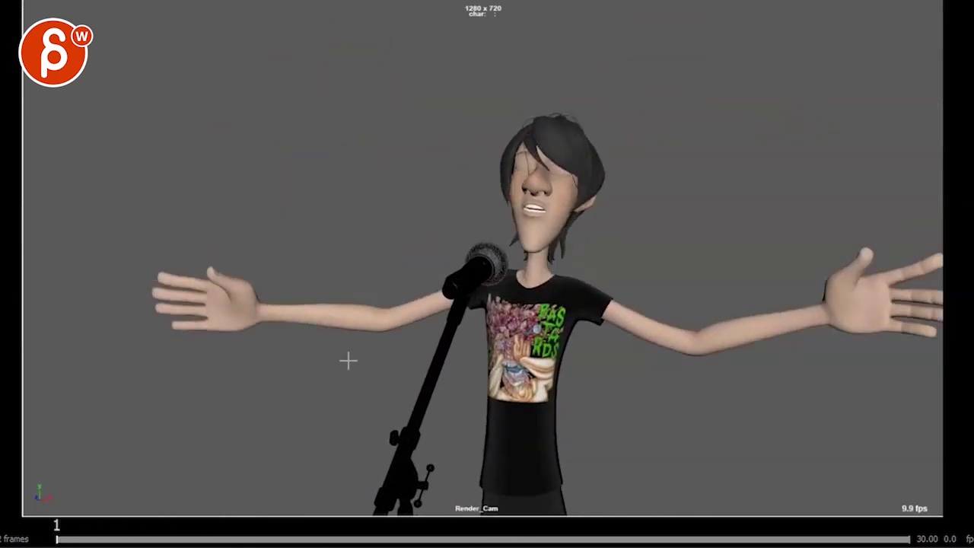
Step: Trace yellow strokes along both singing arms and draw yellow arcs over both hands
{"action": "left_click_drag", "start_coordinate": [422, 318], "coordinate": [175, 307]}
{"action": "left_click_drag", "start_coordinate": [572, 303], "coordinate": [799, 312]}
{"action": "key", "text": "alt+v"}
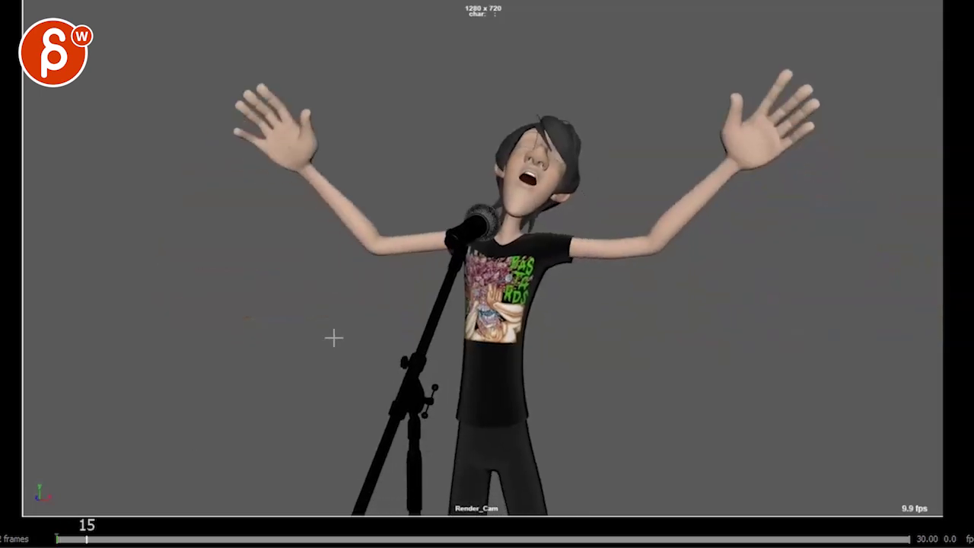
{"action": "left_click_drag", "start_coordinate": [239, 85], "coordinate": [325, 155]}
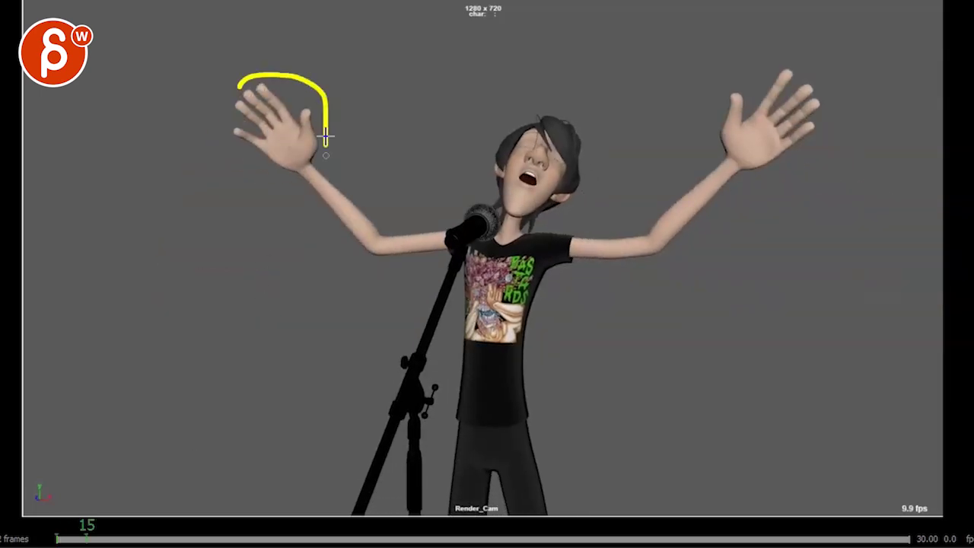
{"action": "mouse_move", "coordinate": [739, 77]}
{"action": "left_mouse_down"}
{"action": "mouse_move", "coordinate": [826, 57]}
{"action": "mouse_move", "coordinate": [768, 194]}
{"action": "left_mouse_up"}
Step: Scrub past frame 98 across the cut and play the band-room shot to frame 174
{"action": "left_click_drag", "start_coordinate": [115, 535], "coordinate": [260, 541]}
{"action": "left_click_drag", "start_coordinate": [261, 540], "coordinate": [286, 539]}
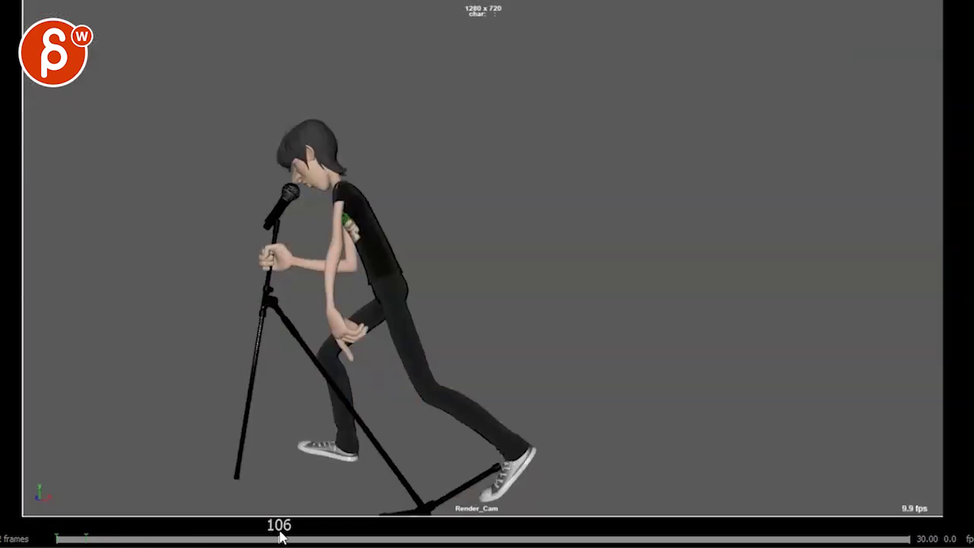
{"action": "left_click_drag", "start_coordinate": [282, 538], "coordinate": [270, 537]}
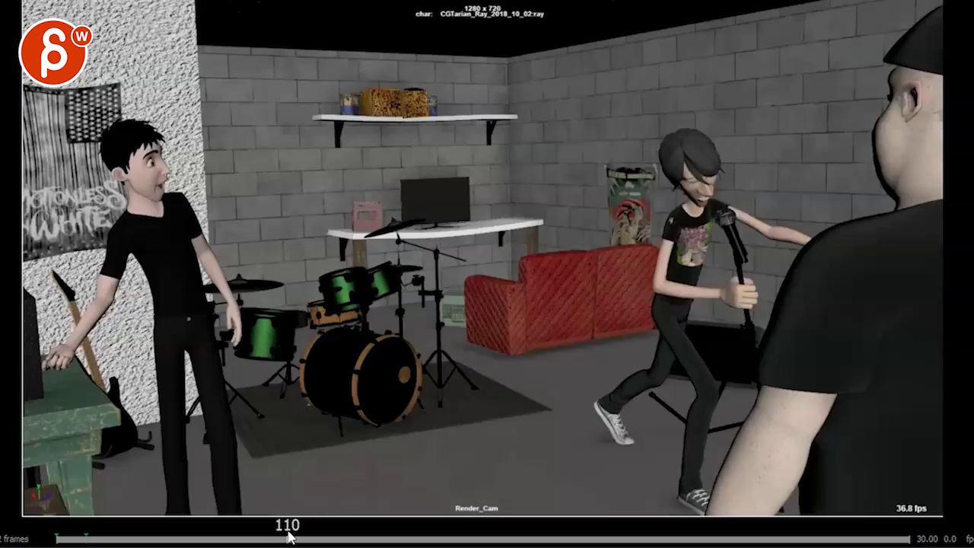
{"action": "mouse_move", "coordinate": [285, 537]}
{"action": "left_mouse_down"}
{"action": "mouse_move", "coordinate": [324, 537]}
{"action": "mouse_move", "coordinate": [299, 537]}
{"action": "left_mouse_up"}
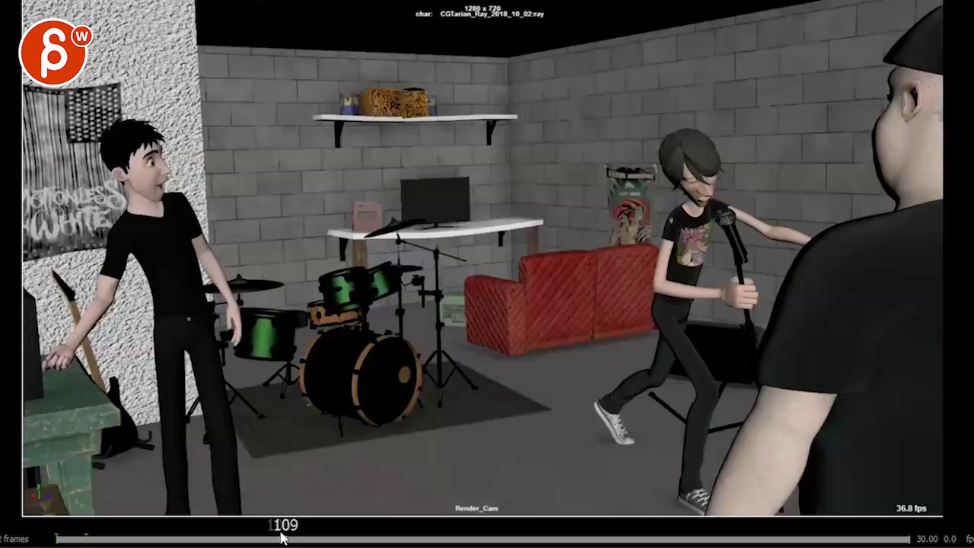
{"action": "key", "text": "alt+v"}
{"action": "key", "text": "alt+v"}
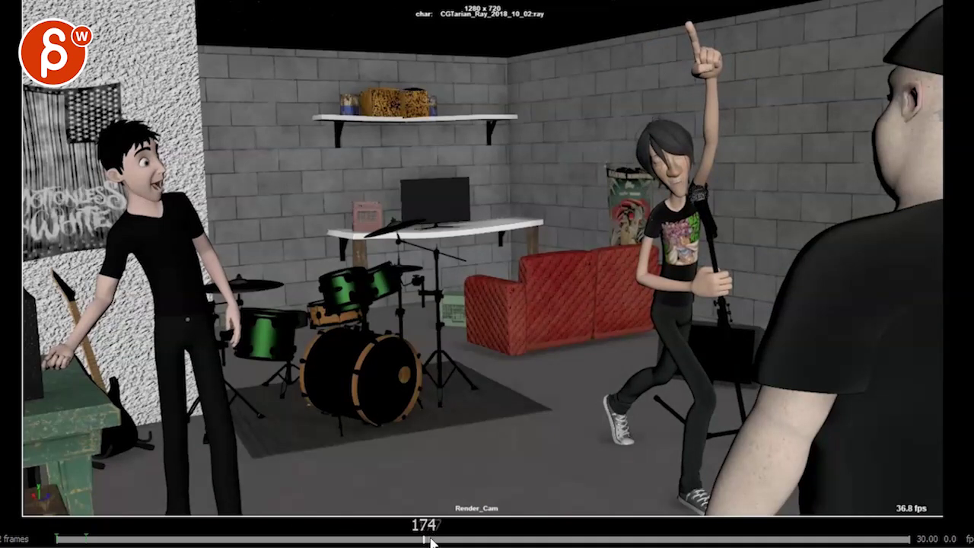
Step: Replay the close-up from frame 233, stop at 392, then scrub back to frame 191
{"action": "left_click_drag", "start_coordinate": [430, 541], "coordinate": [551, 540]}
{"action": "key", "text": "alt+v"}
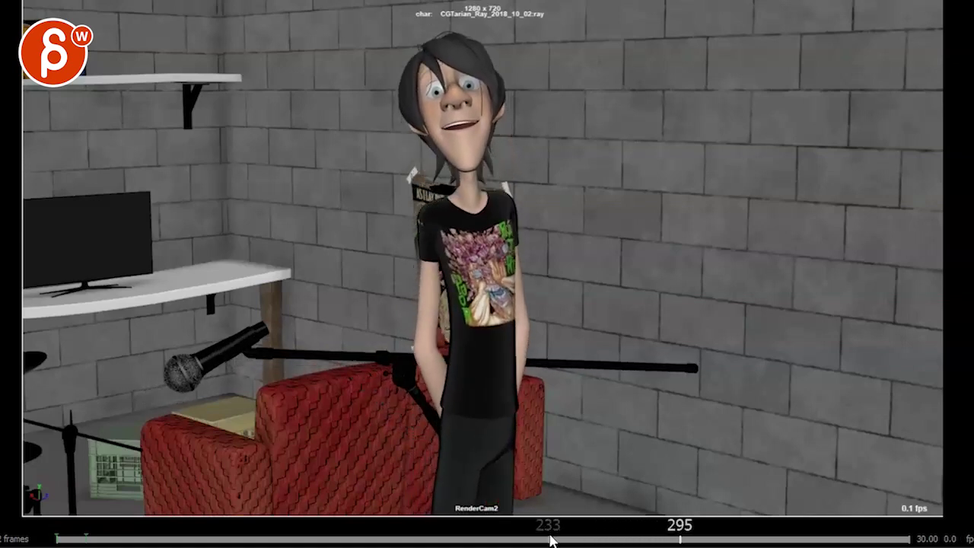
{"action": "left_click", "coordinate": [551, 540]}
{"action": "key", "text": "alt+v"}
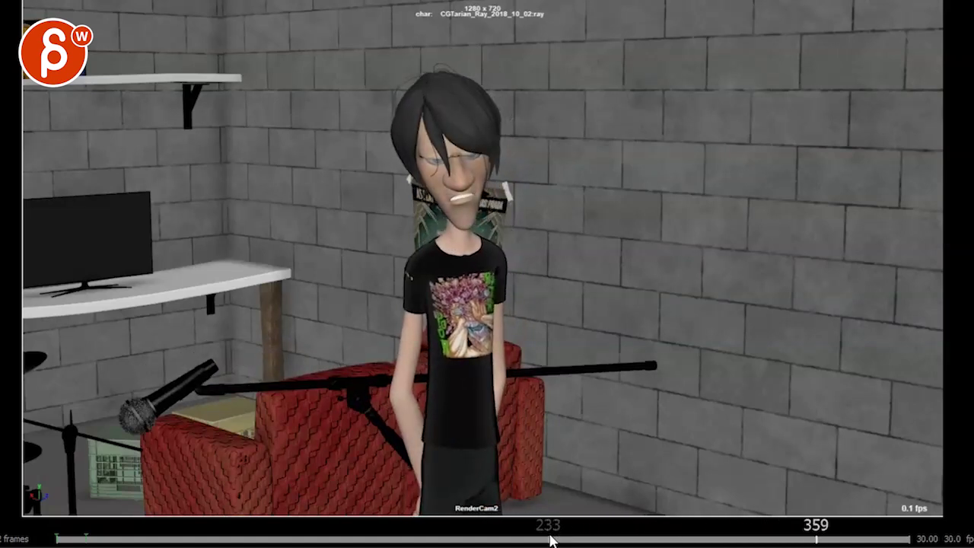
{"action": "key", "text": "alt+v"}
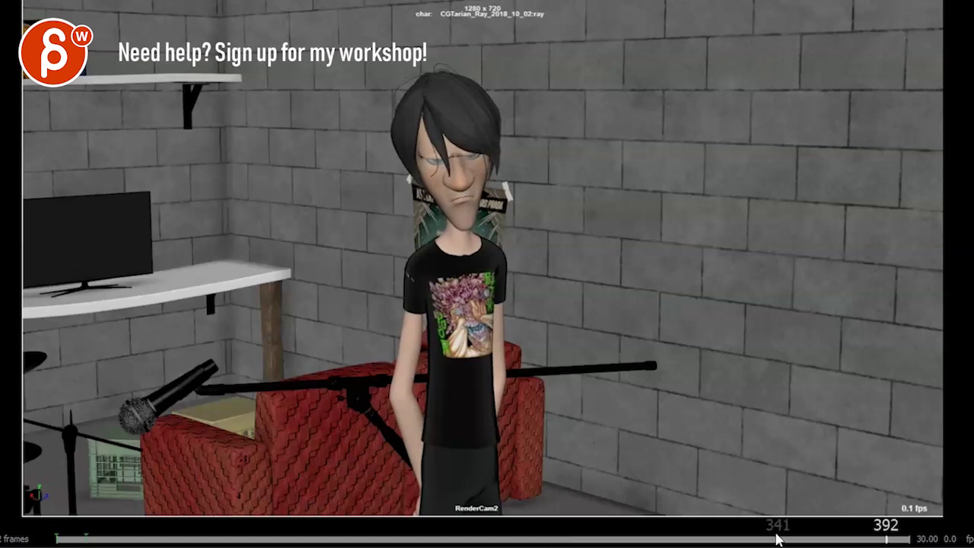
{"action": "left_click_drag", "start_coordinate": [881, 542], "coordinate": [414, 539]}
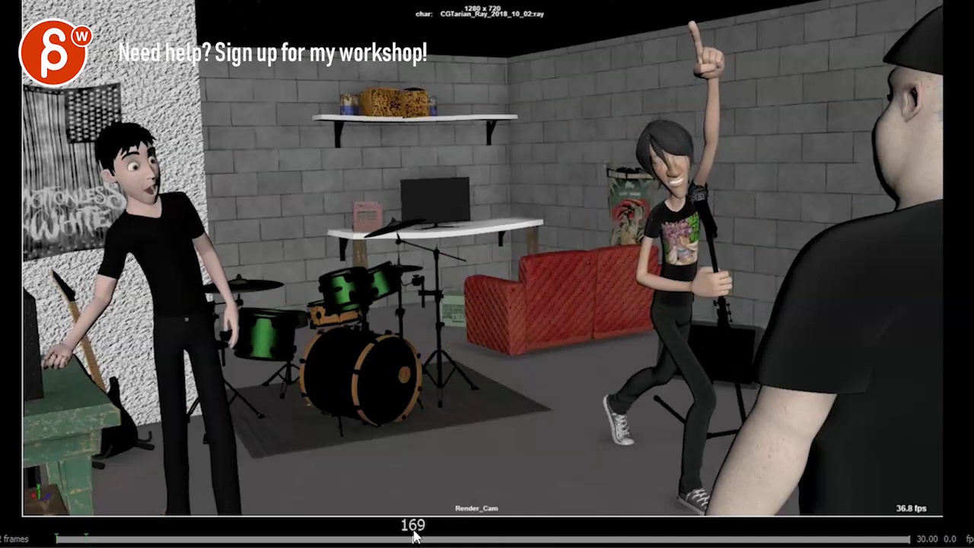
{"action": "left_click_drag", "start_coordinate": [414, 539], "coordinate": [461, 535]}
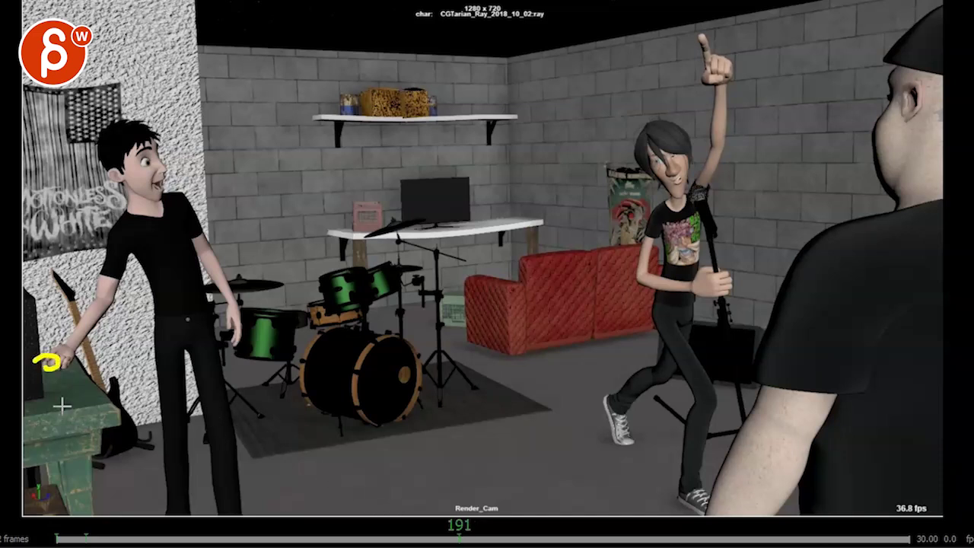
Step: Trace yellow lines of action on the left character, the dancer's raised arm and the foreground shoulder
{"action": "mouse_move", "coordinate": [204, 326]}
{"action": "left_mouse_down"}
{"action": "mouse_move", "coordinate": [168, 210]}
{"action": "mouse_move", "coordinate": [112, 307]}
{"action": "left_mouse_up"}
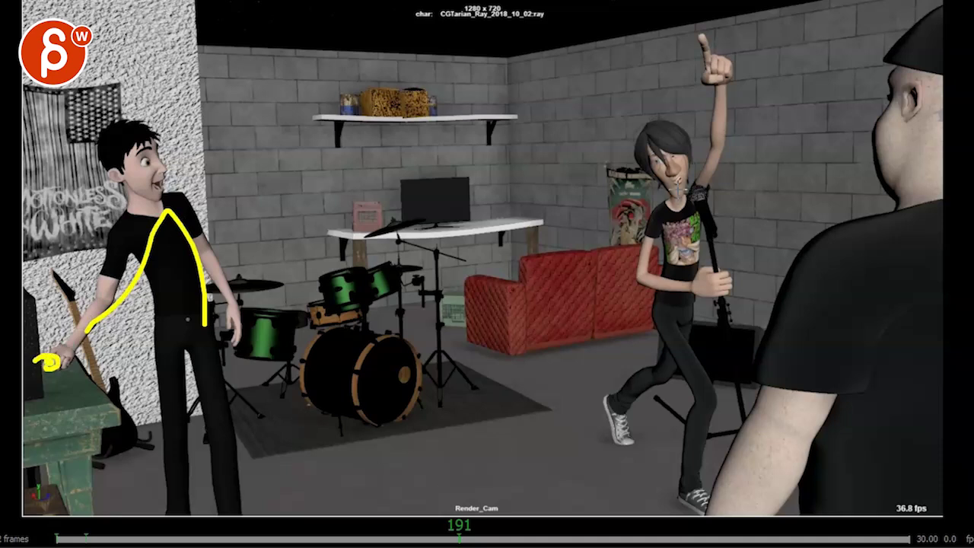
{"action": "left_click_drag", "start_coordinate": [695, 115], "coordinate": [714, 282]}
{"action": "left_click_drag", "start_coordinate": [879, 219], "coordinate": [804, 311]}
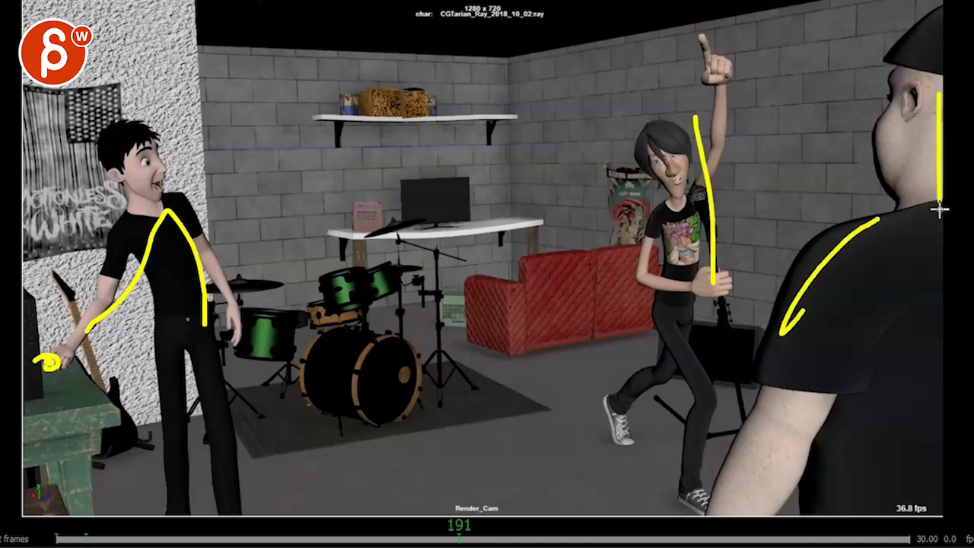
Step: Draw yellow staging paths: shelf to kick drum, couch to shelf, and dancer's sneaker to drum
{"action": "mouse_move", "coordinate": [441, 95]}
{"action": "left_mouse_down"}
{"action": "mouse_move", "coordinate": [499, 149]}
{"action": "mouse_move", "coordinate": [376, 388]}
{"action": "left_mouse_up"}
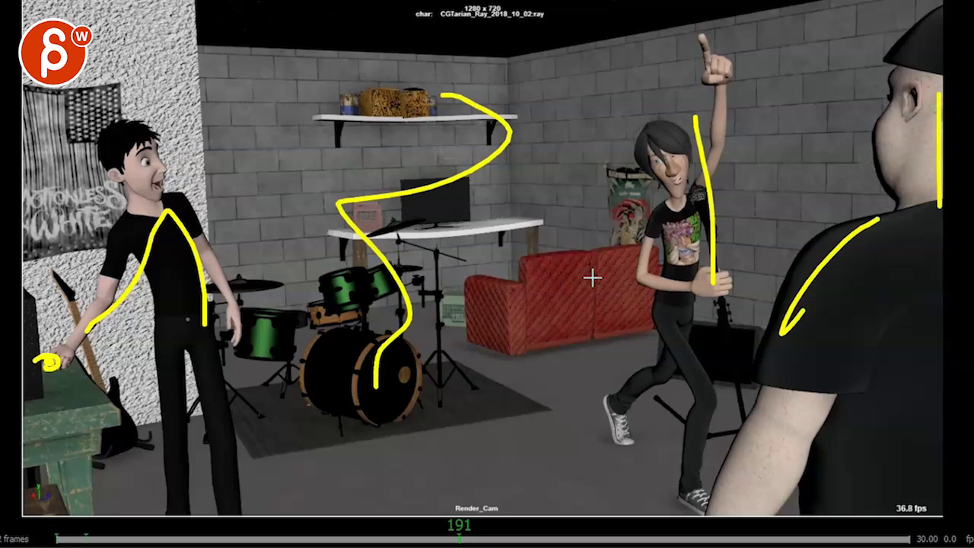
{"action": "mouse_move", "coordinate": [607, 267]}
{"action": "left_mouse_down"}
{"action": "mouse_move", "coordinate": [531, 269]}
{"action": "mouse_move", "coordinate": [440, 367]}
{"action": "mouse_move", "coordinate": [390, 371]}
{"action": "mouse_move", "coordinate": [501, 312]}
{"action": "mouse_move", "coordinate": [456, 207]}
{"action": "mouse_move", "coordinate": [522, 121]}
{"action": "mouse_move", "coordinate": [383, 376]}
{"action": "mouse_move", "coordinate": [408, 417]}
{"action": "left_mouse_up"}
{"action": "left_click_drag", "start_coordinate": [613, 424], "coordinate": [449, 322]}
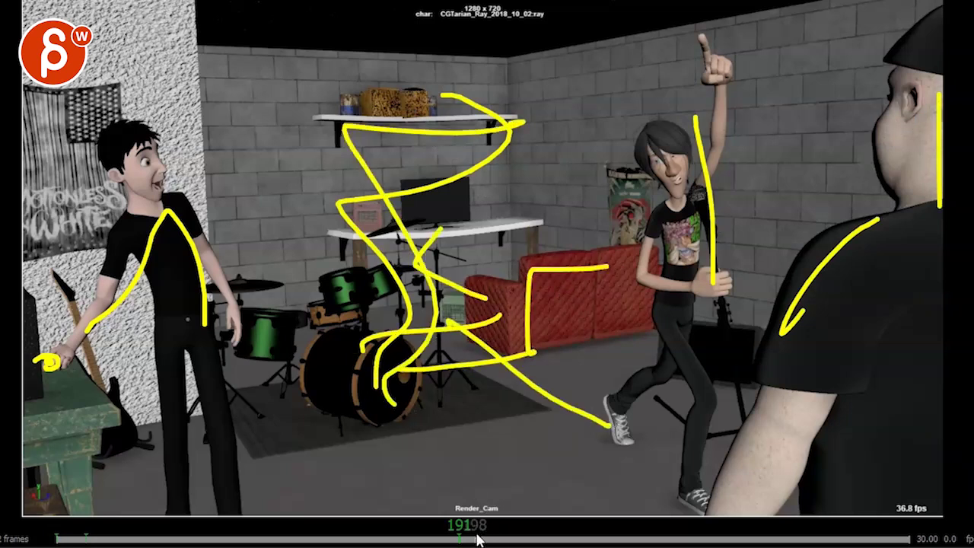
{"action": "left_click_drag", "start_coordinate": [465, 535], "coordinate": [635, 537]}
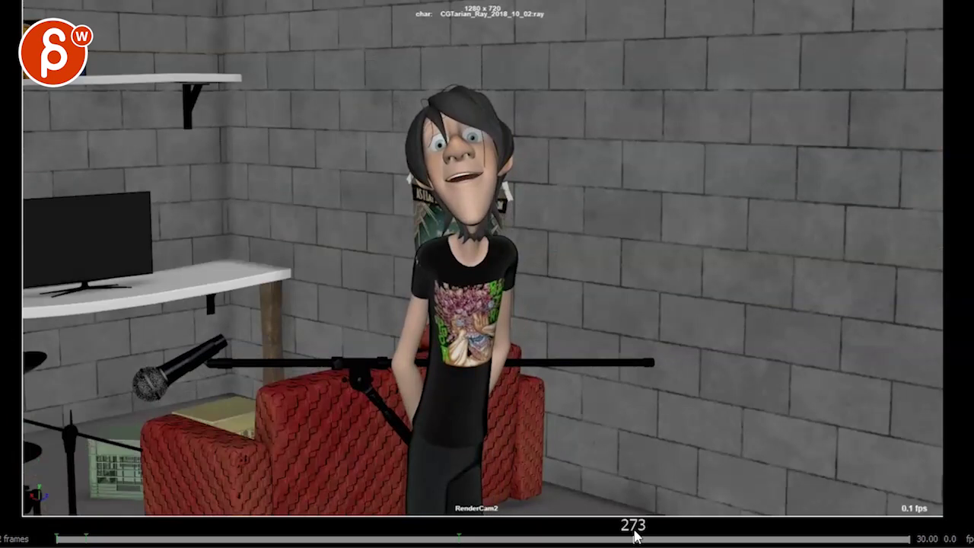
Step: Scrub back to frame 107 of the leaning singer and shrink the player window
{"action": "left_click_drag", "start_coordinate": [636, 536], "coordinate": [596, 536]}
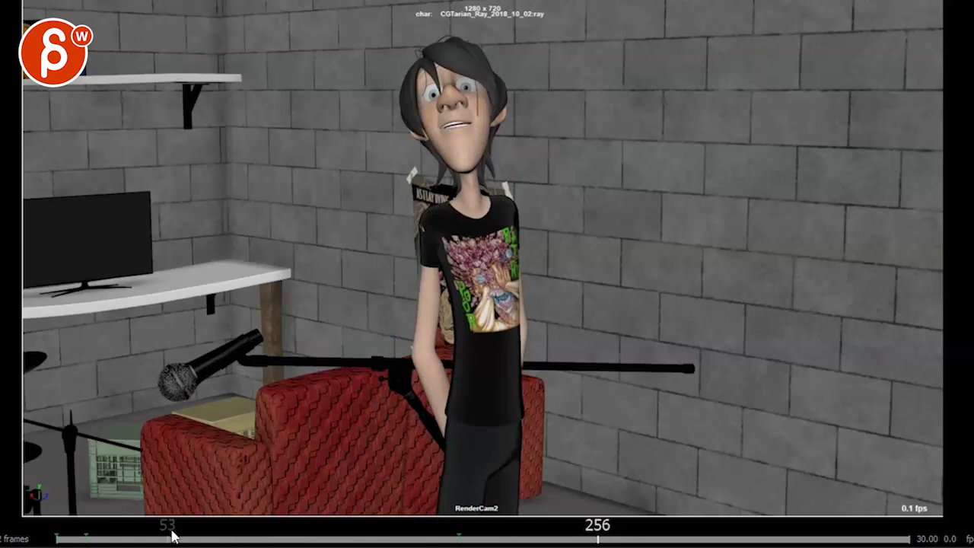
{"action": "mouse_move", "coordinate": [163, 536]}
{"action": "left_mouse_down"}
{"action": "mouse_move", "coordinate": [173, 536]}
{"action": "mouse_move", "coordinate": [55, 532]}
{"action": "mouse_move", "coordinate": [291, 531]}
{"action": "mouse_move", "coordinate": [257, 531]}
{"action": "mouse_move", "coordinate": [283, 533]}
{"action": "mouse_move", "coordinate": [243, 528]}
{"action": "mouse_move", "coordinate": [287, 524]}
{"action": "left_mouse_up"}
{"action": "left_click_drag", "start_coordinate": [128, 535], "coordinate": [282, 533]}
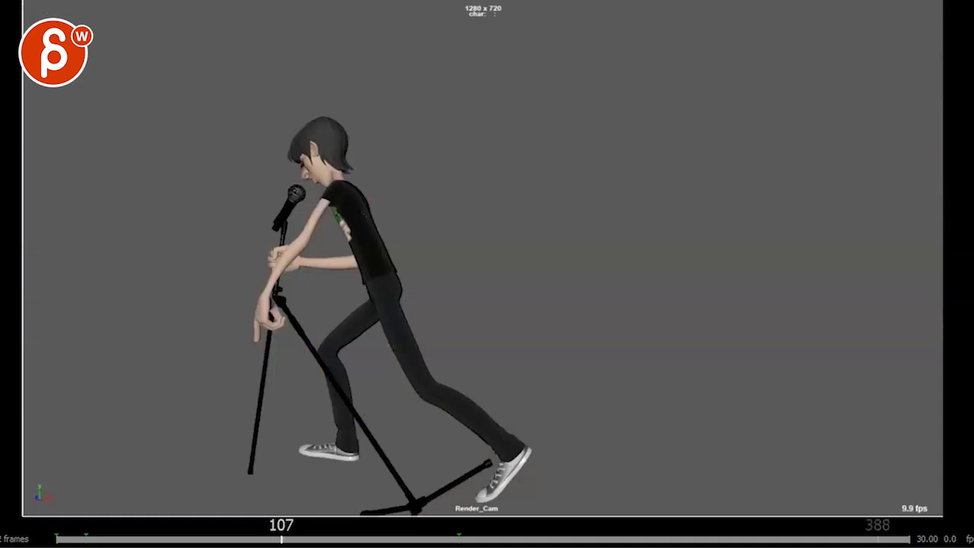
{"action": "left_click_drag", "start_coordinate": [972, 546], "coordinate": [679, 480]}
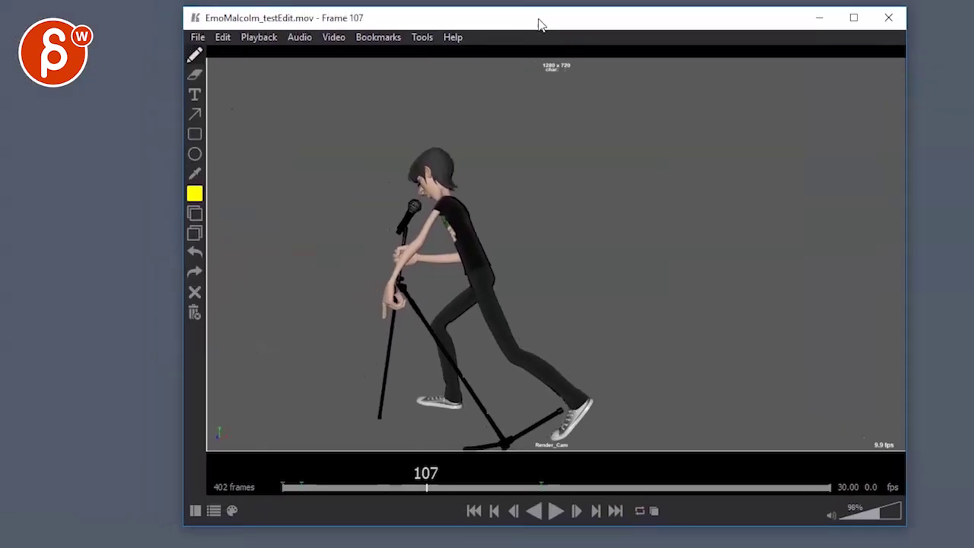
Step: Enlarge the player window back out and return to frame 107
{"action": "left_click_drag", "start_coordinate": [904, 531], "coordinate": [973, 547]}
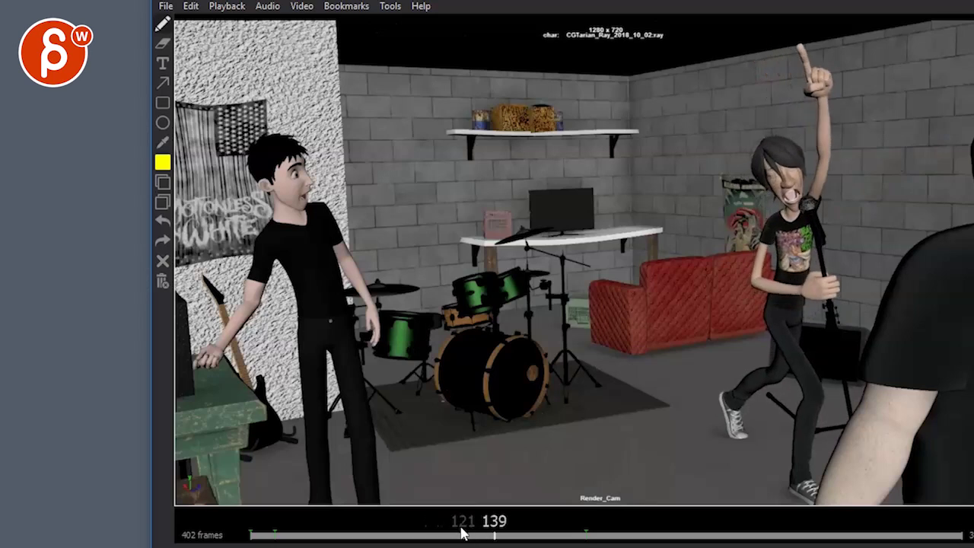
{"action": "left_click_drag", "start_coordinate": [463, 532], "coordinate": [439, 530]}
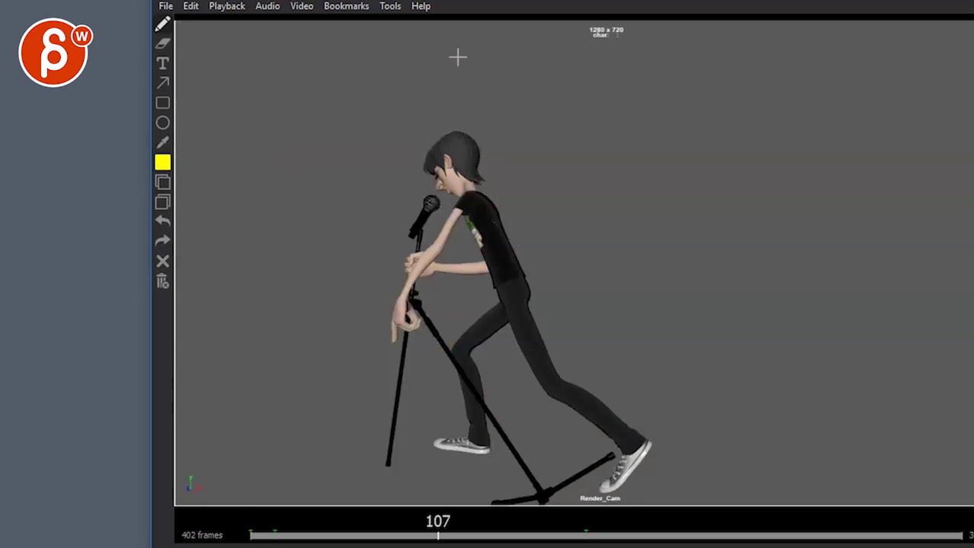
{"action": "mouse_move", "coordinate": [469, 40]}
{"action": "left_mouse_down"}
{"action": "mouse_move", "coordinate": [343, 324]}
{"action": "mouse_move", "coordinate": [297, 475]}
{"action": "left_mouse_up"}
{"action": "mouse_move", "coordinate": [571, 37]}
{"action": "left_mouse_down"}
{"action": "mouse_move", "coordinate": [640, 261]}
{"action": "mouse_move", "coordinate": [739, 426]}
{"action": "left_mouse_up"}
{"action": "left_click_drag", "start_coordinate": [591, 53], "coordinate": [754, 388]}
{"action": "left_click_drag", "start_coordinate": [464, 68], "coordinate": [403, 426]}
{"action": "left_click_drag", "start_coordinate": [535, 70], "coordinate": [551, 320]}
{"action": "left_click_drag", "start_coordinate": [613, 102], "coordinate": [627, 247]}
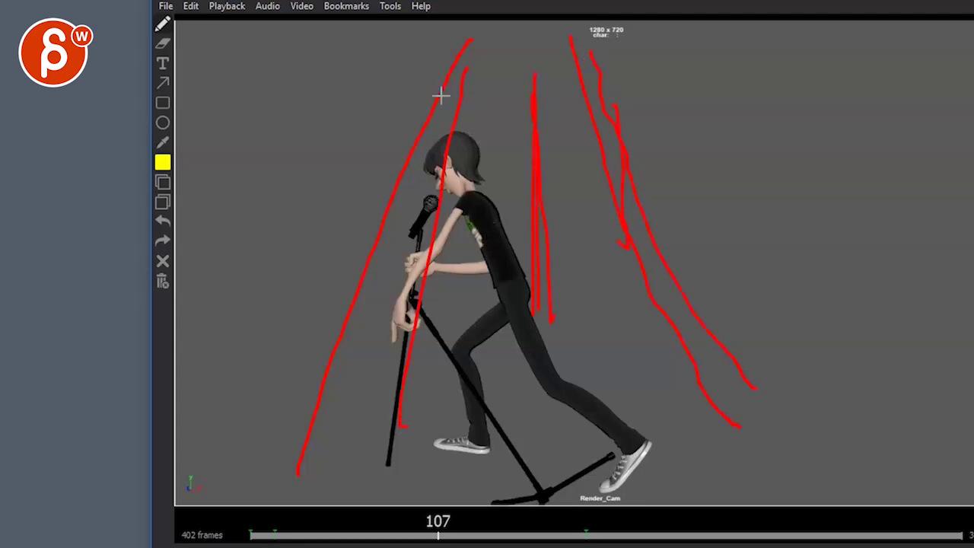
{"action": "mouse_move", "coordinate": [463, 48]}
{"action": "left_mouse_down"}
{"action": "mouse_move", "coordinate": [415, 368]}
{"action": "mouse_move", "coordinate": [392, 409]}
{"action": "left_mouse_up"}
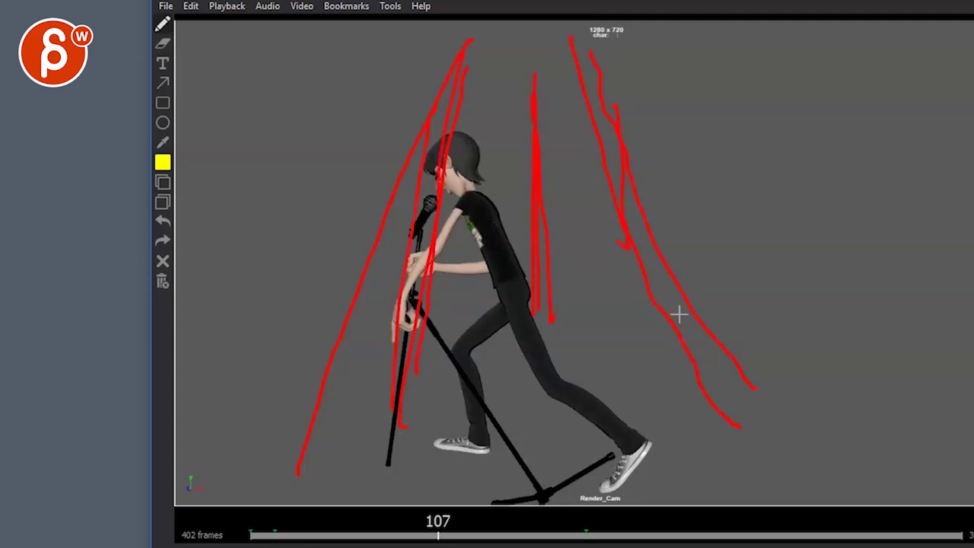
{"action": "mouse_move", "coordinate": [947, 30]}
{"action": "left_mouse_down"}
{"action": "mouse_move", "coordinate": [892, 34]}
{"action": "mouse_move", "coordinate": [890, 87]}
{"action": "mouse_move", "coordinate": [907, 136]}
{"action": "mouse_move", "coordinate": [893, 241]}
{"action": "mouse_move", "coordinate": [916, 391]}
{"action": "left_mouse_up"}
{"action": "mouse_move", "coordinate": [204, 43]}
{"action": "left_mouse_down"}
{"action": "mouse_move", "coordinate": [268, 49]}
{"action": "mouse_move", "coordinate": [276, 243]}
{"action": "mouse_move", "coordinate": [245, 409]}
{"action": "mouse_move", "coordinate": [220, 423]}
{"action": "left_mouse_up"}
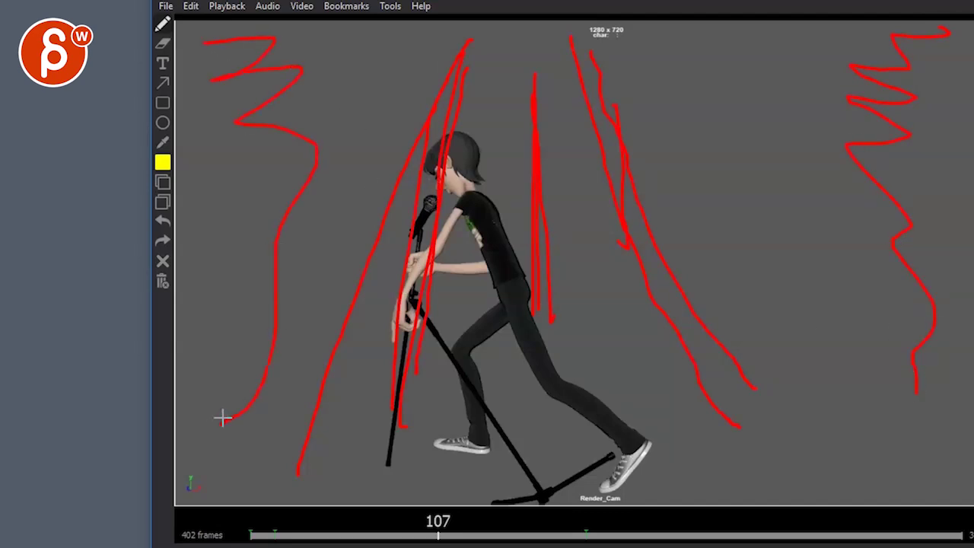
{"action": "key", "text": "Delete"}
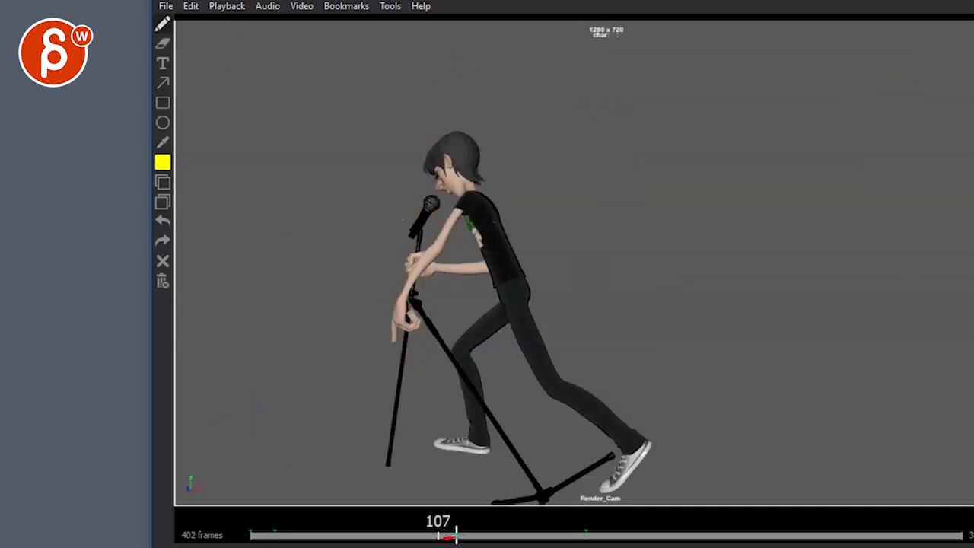
Step: Draw a red stroke near the singer's foot and move ahead to frame 121
{"action": "mouse_move", "coordinate": [454, 536]}
{"action": "left_mouse_down"}
{"action": "mouse_move", "coordinate": [395, 479]}
{"action": "mouse_move", "coordinate": [430, 432]}
{"action": "left_mouse_up"}
{"action": "mouse_move", "coordinate": [436, 534]}
{"action": "left_mouse_down"}
{"action": "mouse_move", "coordinate": [464, 536]}
{"action": "mouse_move", "coordinate": [407, 534]}
{"action": "mouse_move", "coordinate": [436, 535]}
{"action": "left_mouse_up"}
{"action": "key", "text": "space"}
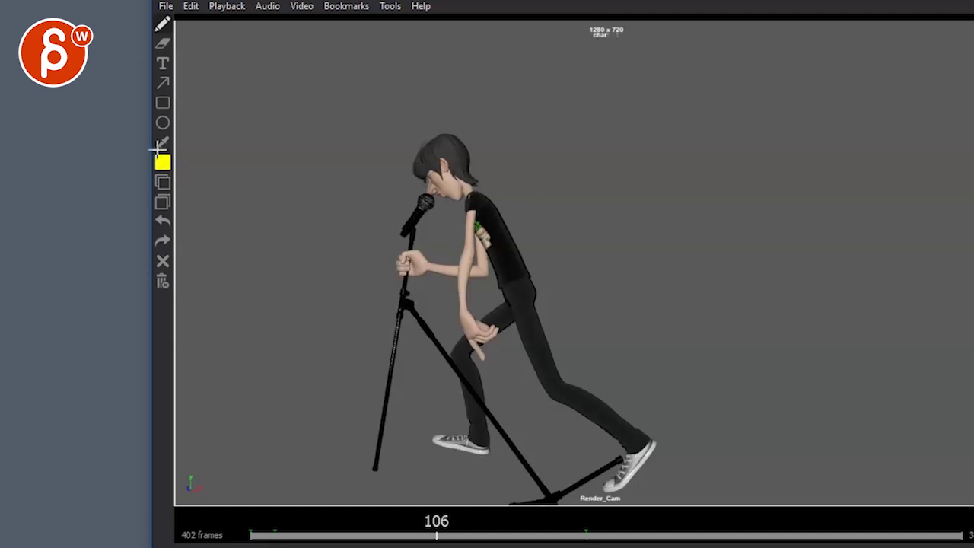
Step: Sketch a red circle, marks and a down-left arrow at the left edge, then clear them
{"action": "left_click_drag", "start_coordinate": [159, 139], "coordinate": [134, 148]}
{"action": "mouse_move", "coordinate": [162, 218]}
{"action": "left_mouse_down"}
{"action": "mouse_move", "coordinate": [169, 412]}
{"action": "mouse_move", "coordinate": [183, 405]}
{"action": "mouse_move", "coordinate": [153, 425]}
{"action": "mouse_move", "coordinate": [162, 403]}
{"action": "mouse_move", "coordinate": [165, 487]}
{"action": "left_mouse_up"}
{"action": "left_click_drag", "start_coordinate": [163, 239], "coordinate": [82, 392]}
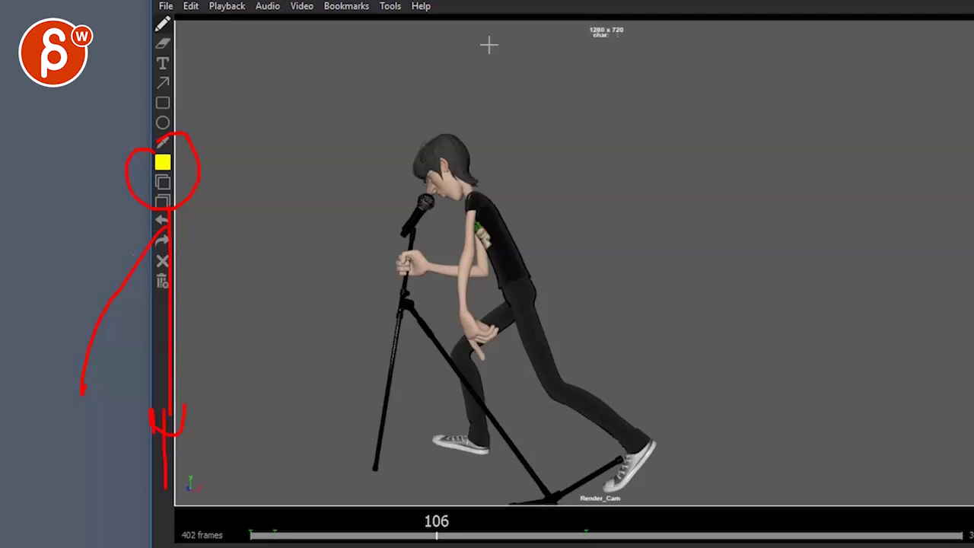
{"action": "key", "text": "e"}
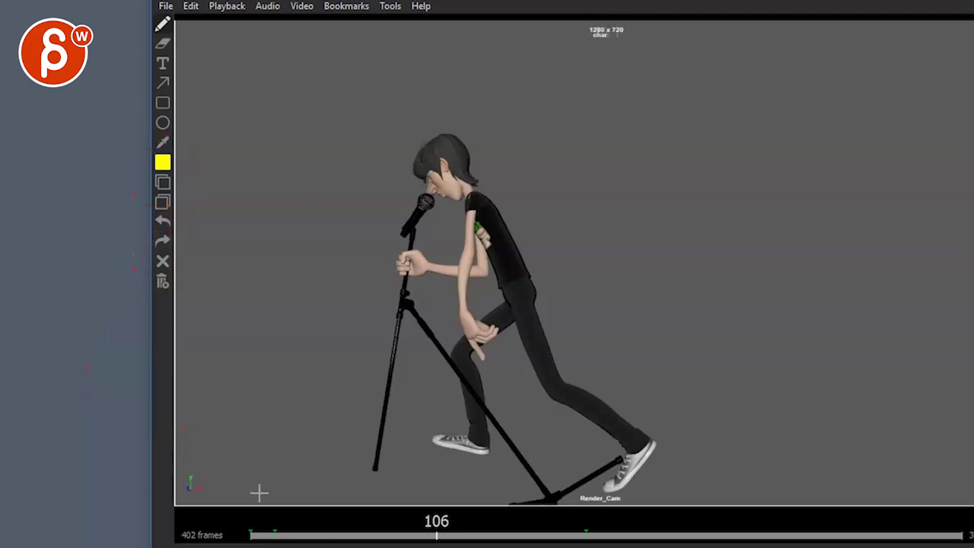
Step: Sketch red framing strokes, an n-shaped figure and a loop scribble at the left edge
{"action": "mouse_move", "coordinate": [261, 494]}
{"action": "left_mouse_down"}
{"action": "mouse_move", "coordinate": [261, 202]}
{"action": "mouse_move", "coordinate": [108, 96]}
{"action": "mouse_move", "coordinate": [68, 99]}
{"action": "left_mouse_up"}
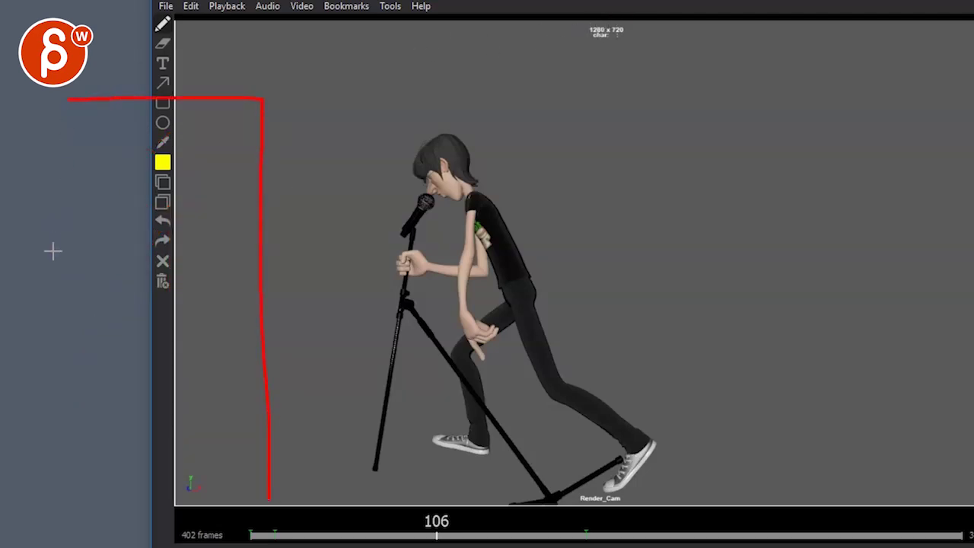
{"action": "mouse_move", "coordinate": [52, 249]}
{"action": "left_mouse_down"}
{"action": "mouse_move", "coordinate": [35, 239]}
{"action": "mouse_move", "coordinate": [39, 290]}
{"action": "left_mouse_up"}
{"action": "mouse_move", "coordinate": [187, 144]}
{"action": "left_mouse_down"}
{"action": "mouse_move", "coordinate": [160, 166]}
{"action": "mouse_move", "coordinate": [174, 487]}
{"action": "left_mouse_up"}
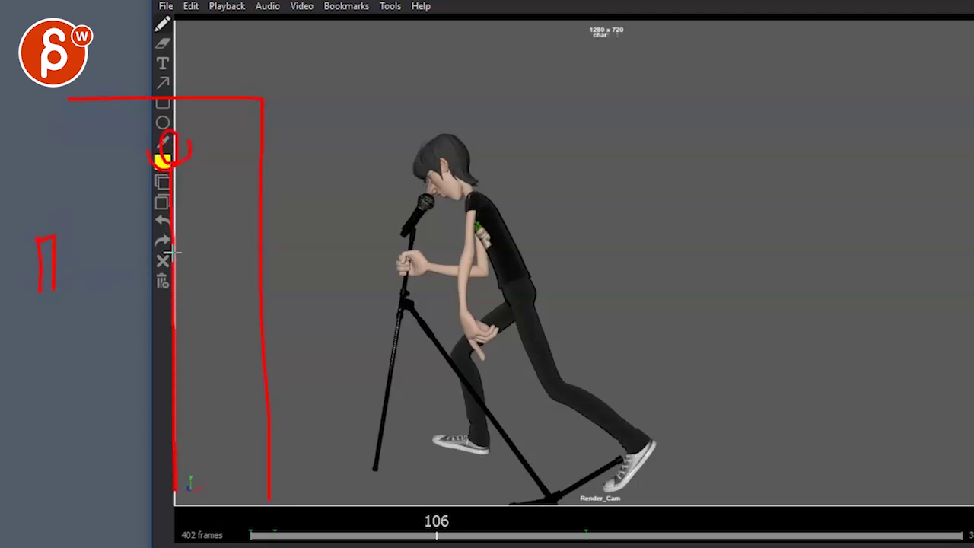
{"action": "mouse_move", "coordinate": [67, 240]}
{"action": "left_mouse_down"}
{"action": "mouse_move", "coordinate": [169, 194]}
{"action": "mouse_move", "coordinate": [223, 370]}
{"action": "left_mouse_up"}
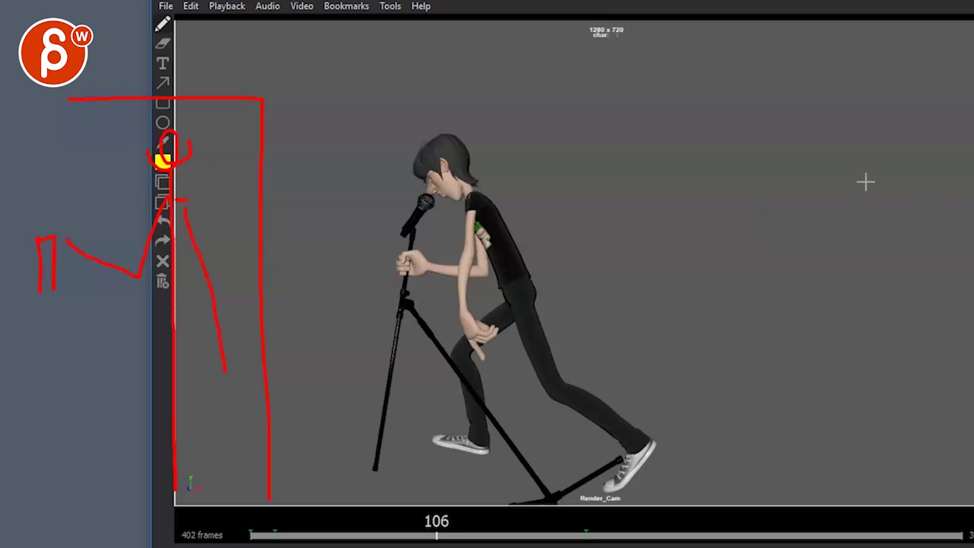
Step: Add red vertical strokes and a hook on the right side, then delete all red strokes
{"action": "mouse_move", "coordinate": [868, 181]}
{"action": "left_mouse_down"}
{"action": "mouse_move", "coordinate": [879, 354]}
{"action": "mouse_move", "coordinate": [921, 392]}
{"action": "left_mouse_up"}
{"action": "left_click_drag", "start_coordinate": [884, 249], "coordinate": [887, 411]}
{"action": "mouse_move", "coordinate": [871, 74]}
{"action": "left_mouse_down"}
{"action": "mouse_move", "coordinate": [827, 100]}
{"action": "mouse_move", "coordinate": [827, 79]}
{"action": "left_mouse_up"}
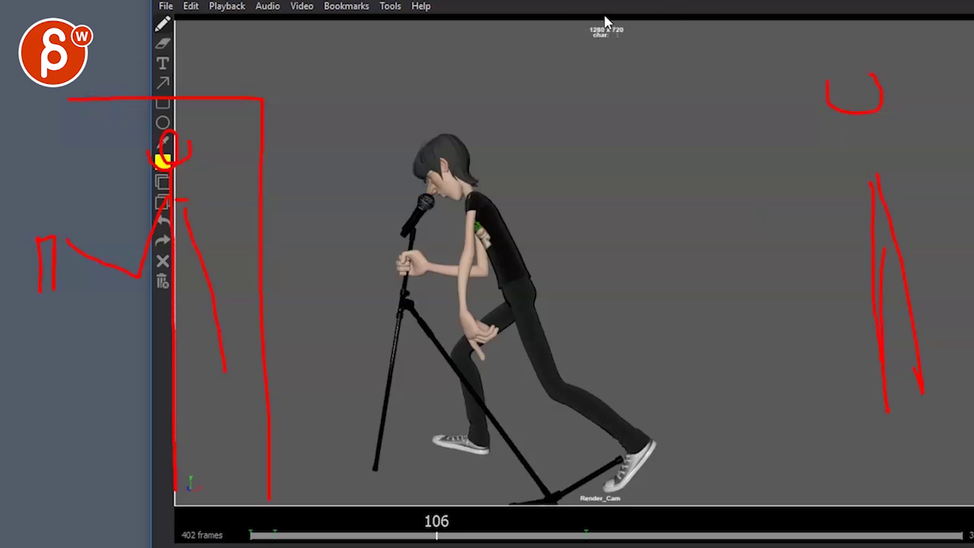
{"action": "key", "text": "Delete"}
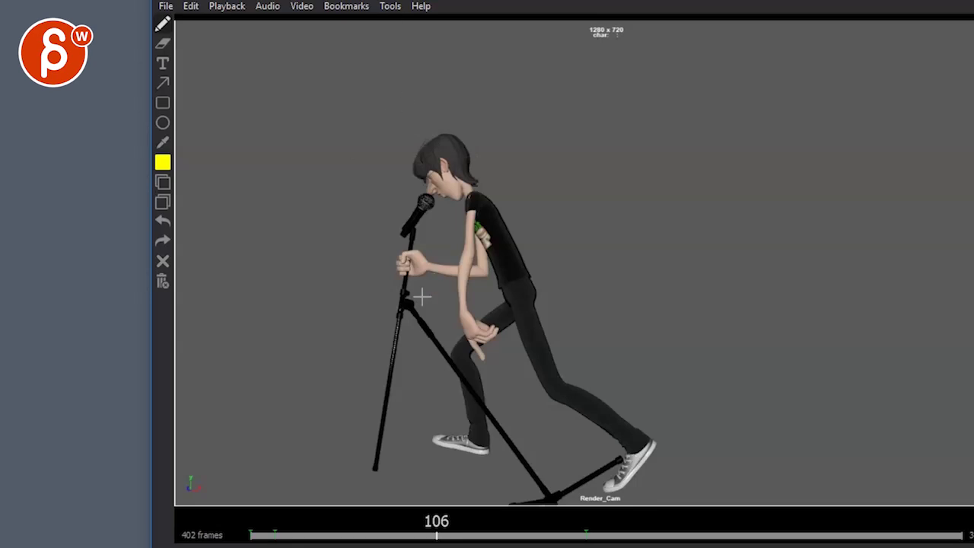
Step: At frame 180, mark the foreground character's shoulder with three yellow strokes, then return to frame 104
{"action": "left_click_drag", "start_coordinate": [536, 535], "coordinate": [567, 535]}
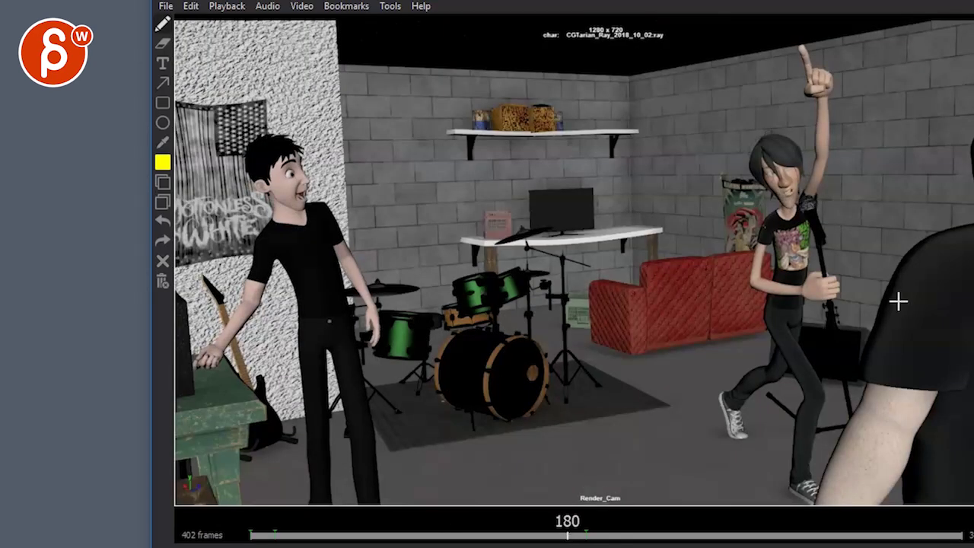
{"action": "left_click_drag", "start_coordinate": [916, 252], "coordinate": [874, 407]}
{"action": "left_click_drag", "start_coordinate": [921, 288], "coordinate": [919, 350]}
{"action": "left_click_drag", "start_coordinate": [940, 261], "coordinate": [935, 359]}
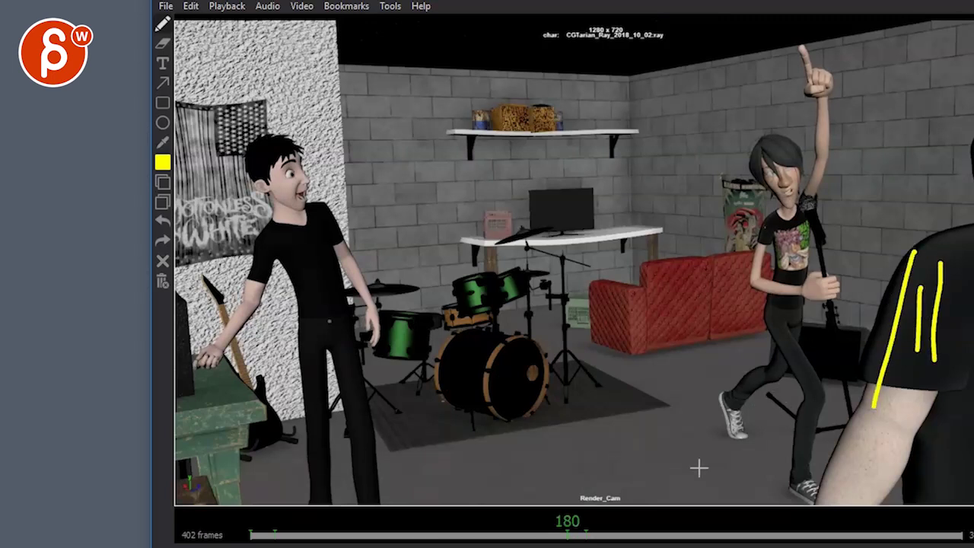
{"action": "mouse_move", "coordinate": [573, 532]}
{"action": "left_mouse_down"}
{"action": "mouse_move", "coordinate": [619, 532]}
{"action": "mouse_move", "coordinate": [428, 525]}
{"action": "mouse_move", "coordinate": [437, 525]}
{"action": "left_mouse_up"}
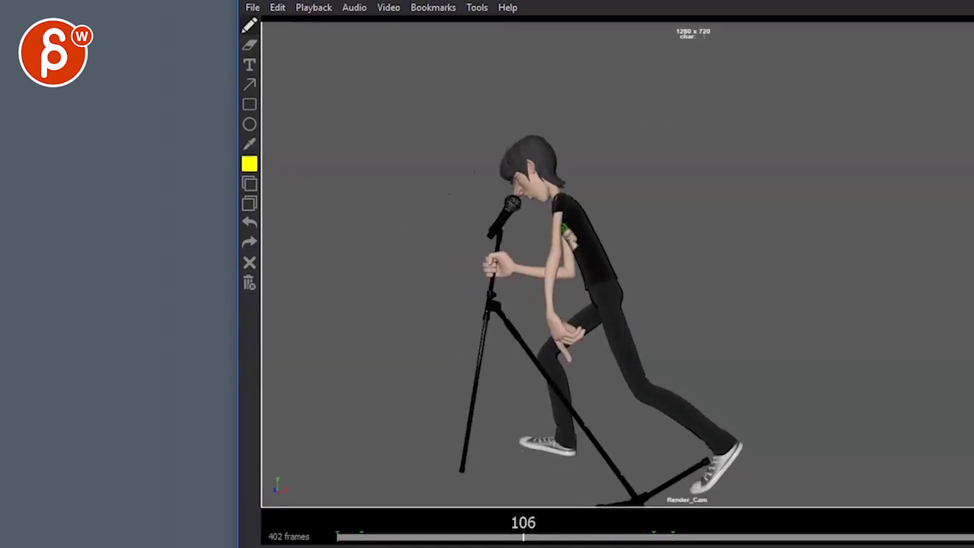
Step: On frame 1, add a yellow right-edge line, a circle by the head and an arrow toward the arm
{"action": "mouse_move", "coordinate": [590, 525]}
{"action": "left_mouse_down"}
{"action": "mouse_move", "coordinate": [404, 525]}
{"action": "mouse_move", "coordinate": [365, 537]}
{"action": "left_mouse_up"}
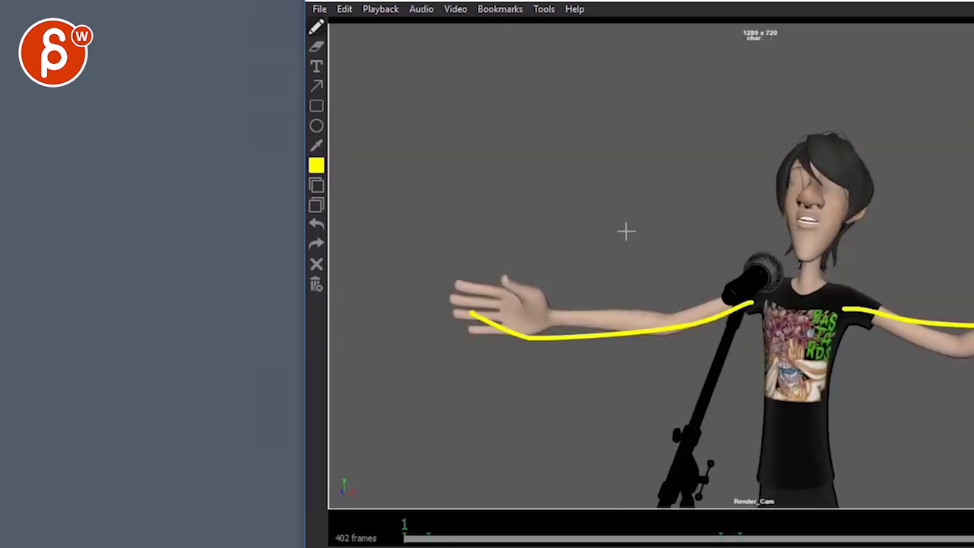
{"action": "left_click_drag", "start_coordinate": [963, 32], "coordinate": [971, 259]}
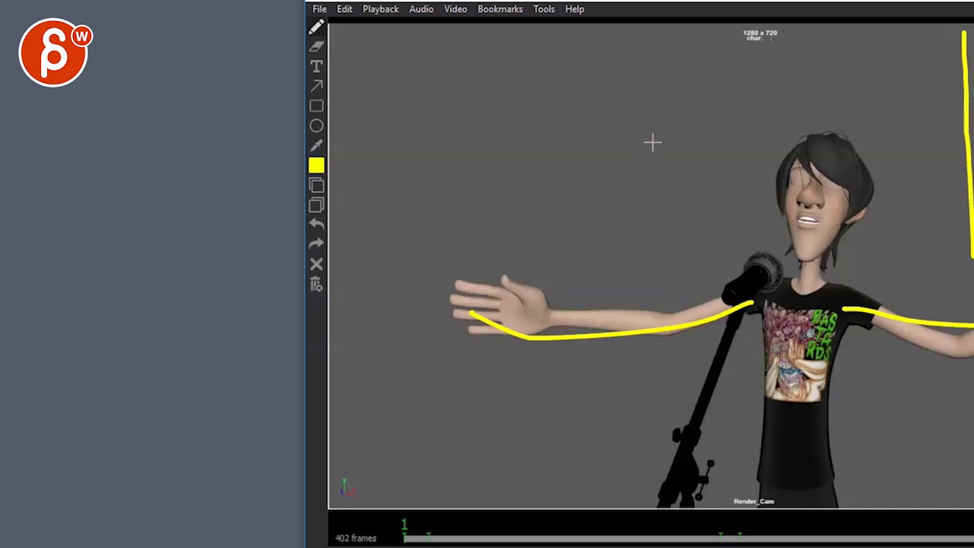
{"action": "mouse_move", "coordinate": [679, 116]}
{"action": "left_mouse_down"}
{"action": "mouse_move", "coordinate": [698, 130]}
{"action": "mouse_move", "coordinate": [687, 157]}
{"action": "mouse_move", "coordinate": [652, 157]}
{"action": "mouse_move", "coordinate": [663, 159]}
{"action": "left_mouse_up"}
{"action": "mouse_move", "coordinate": [688, 230]}
{"action": "left_mouse_down"}
{"action": "mouse_move", "coordinate": [656, 290]}
{"action": "mouse_move", "coordinate": [669, 290]}
{"action": "left_mouse_up"}
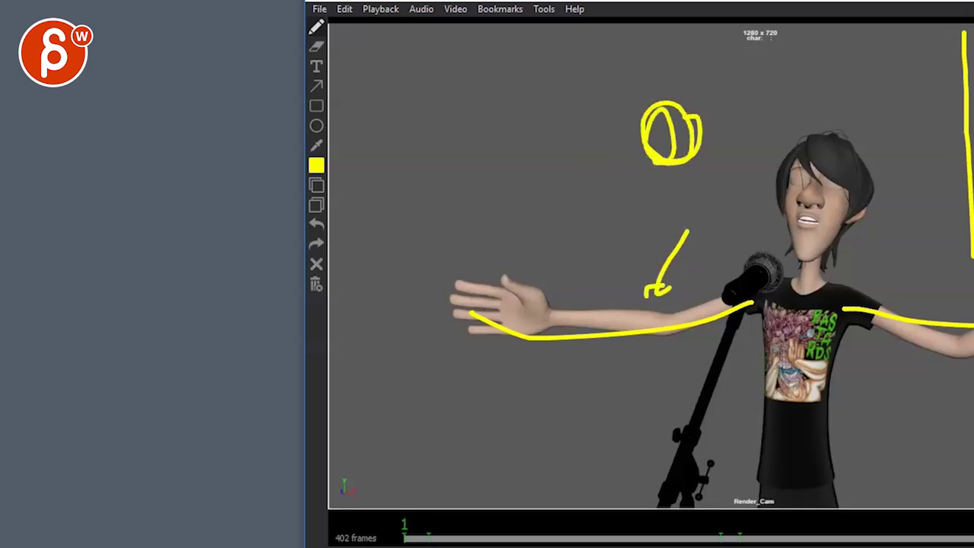
Step: On frame 43, draw a yellow grid of two vertical and two horizontal lines across the singer
{"action": "left_click_drag", "start_coordinate": [404, 537], "coordinate": [478, 538]}
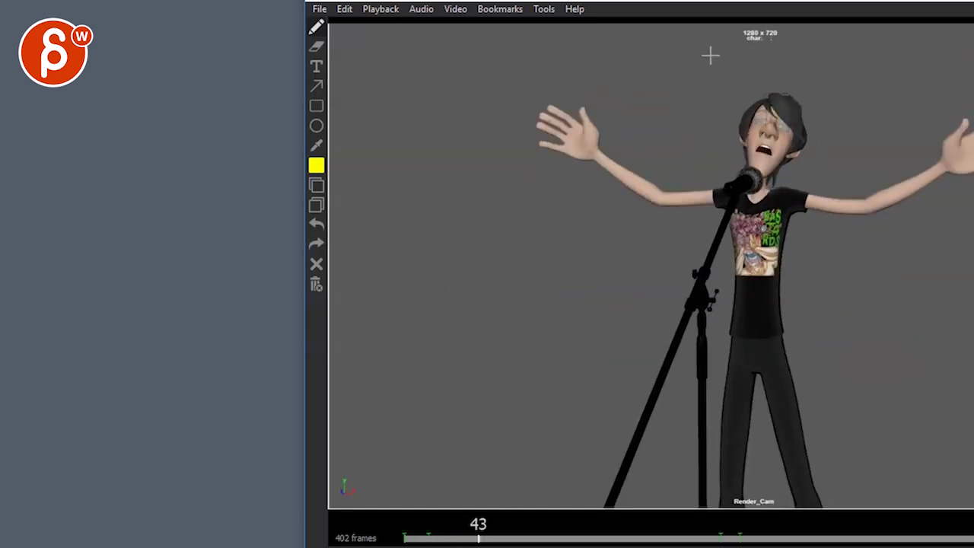
{"action": "left_click_drag", "start_coordinate": [690, 36], "coordinate": [716, 481]}
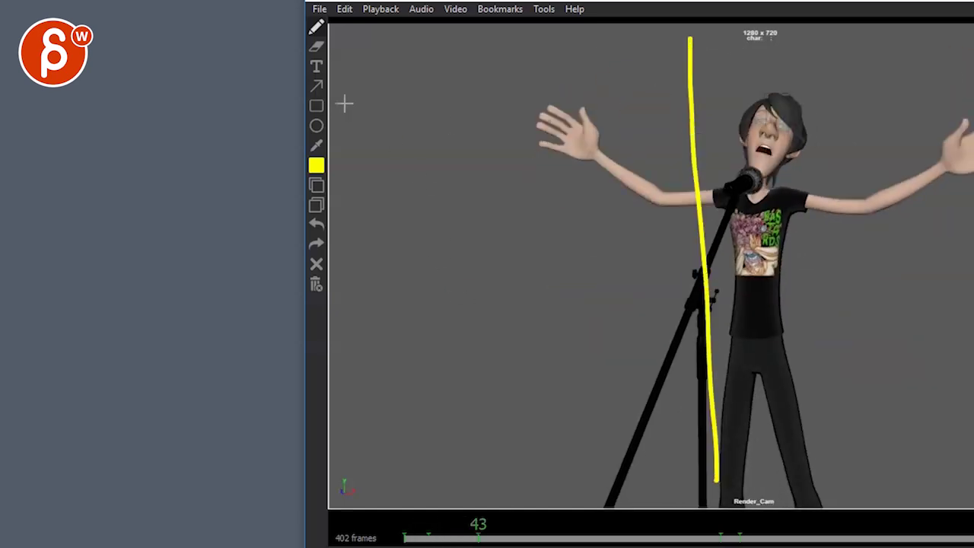
{"action": "left_click_drag", "start_coordinate": [339, 72], "coordinate": [358, 514]}
{"action": "left_click_drag", "start_coordinate": [904, 193], "coordinate": [230, 159]}
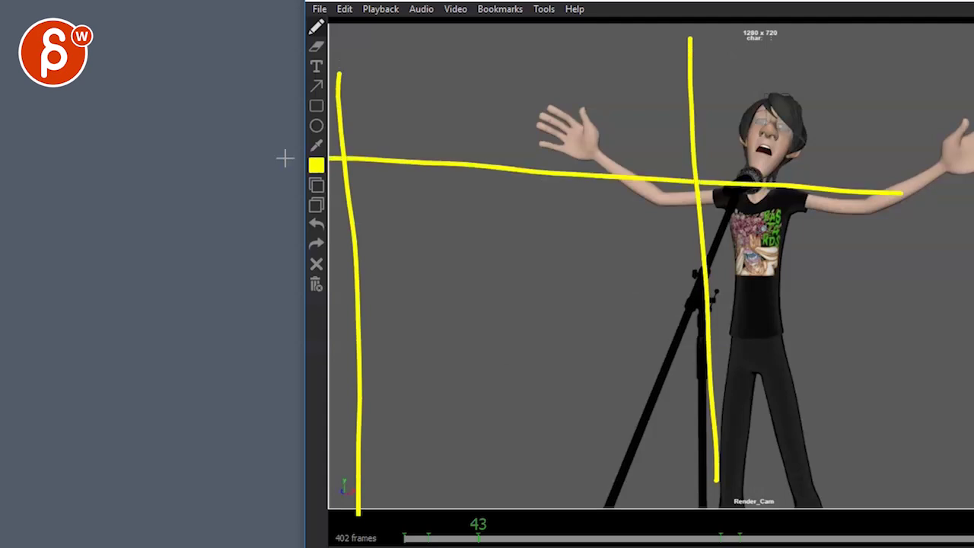
{"action": "mouse_move", "coordinate": [856, 329]}
{"action": "left_mouse_down"}
{"action": "mouse_move", "coordinate": [576, 359]}
{"action": "mouse_move", "coordinate": [210, 359]}
{"action": "left_mouse_up"}
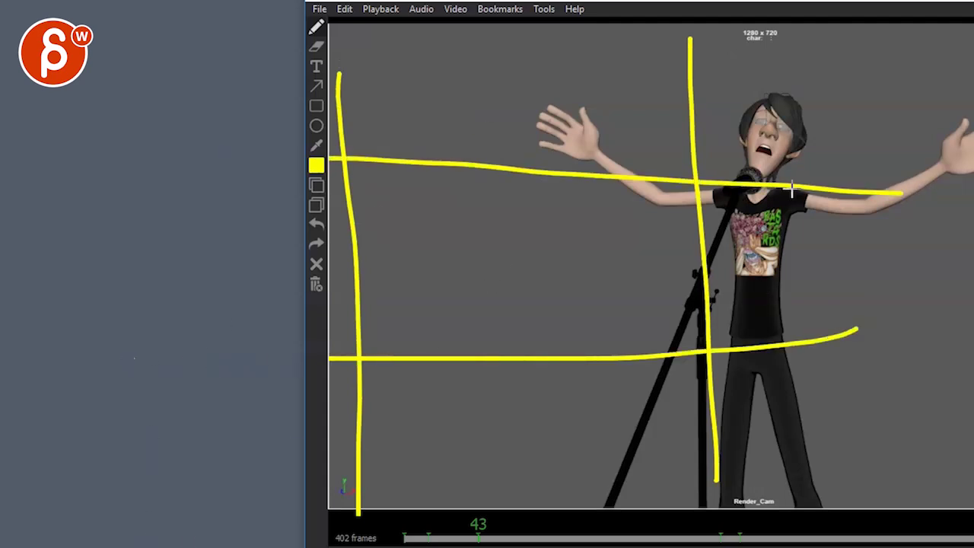
Step: Overlay offset red lines: two horizontal at arm and lower height, one vertical down the left
{"action": "left_click_drag", "start_coordinate": [893, 180], "coordinate": [94, 183]}
{"action": "left_click_drag", "start_coordinate": [919, 361], "coordinate": [61, 379]}
{"action": "left_click_drag", "start_coordinate": [333, 47], "coordinate": [332, 525]}
Step: Sketch a red figure with head loops, body strokes and a surrounding box beside the singer
{"action": "left_click_drag", "start_coordinate": [673, 51], "coordinate": [684, 515]}
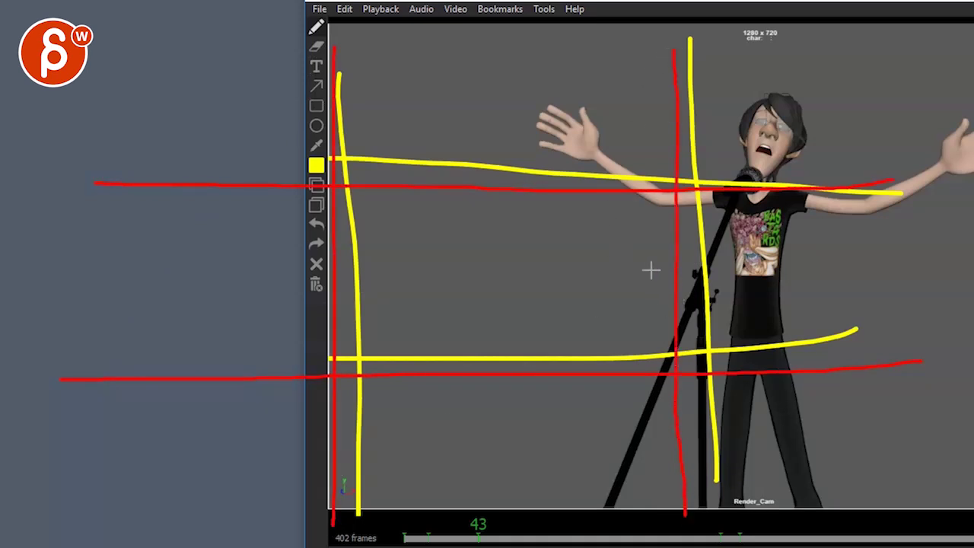
{"action": "mouse_move", "coordinate": [670, 134]}
{"action": "left_mouse_down"}
{"action": "mouse_move", "coordinate": [648, 95]}
{"action": "mouse_move", "coordinate": [624, 99]}
{"action": "mouse_move", "coordinate": [635, 143]}
{"action": "left_mouse_up"}
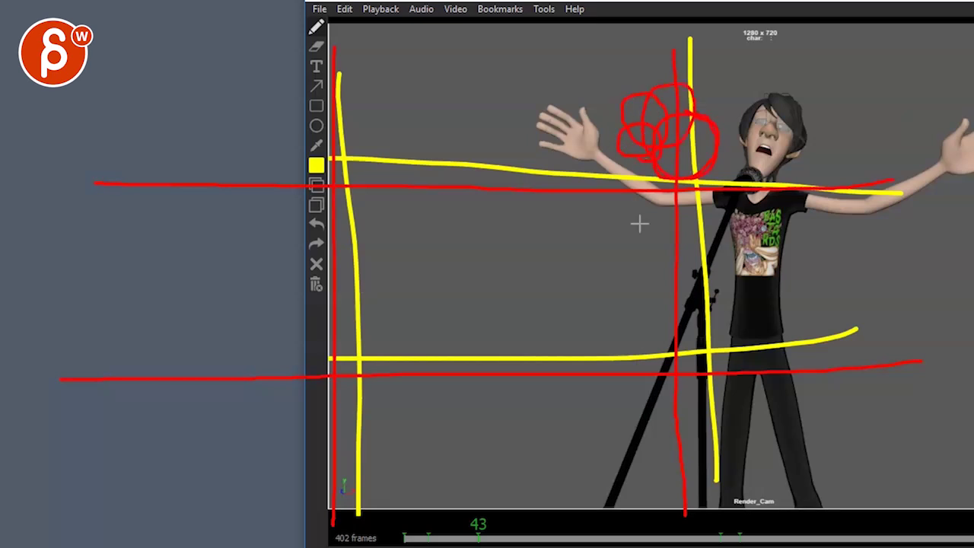
{"action": "left_click_drag", "start_coordinate": [656, 270], "coordinate": [639, 335]}
{"action": "mouse_move", "coordinate": [603, 115]}
{"action": "left_mouse_down"}
{"action": "mouse_move", "coordinate": [630, 109]}
{"action": "mouse_move", "coordinate": [596, 109]}
{"action": "mouse_move", "coordinate": [614, 165]}
{"action": "mouse_move", "coordinate": [612, 156]}
{"action": "mouse_move", "coordinate": [630, 162]}
{"action": "mouse_move", "coordinate": [632, 392]}
{"action": "left_mouse_up"}
{"action": "left_click_drag", "start_coordinate": [642, 222], "coordinate": [620, 423]}
{"action": "mouse_move", "coordinate": [556, 131]}
{"action": "left_mouse_down"}
{"action": "mouse_move", "coordinate": [562, 439]}
{"action": "mouse_move", "coordinate": [611, 491]}
{"action": "mouse_move", "coordinate": [756, 487]}
{"action": "mouse_move", "coordinate": [730, 162]}
{"action": "mouse_move", "coordinate": [642, 126]}
{"action": "mouse_move", "coordinate": [584, 124]}
{"action": "mouse_move", "coordinate": [594, 409]}
{"action": "left_mouse_up"}
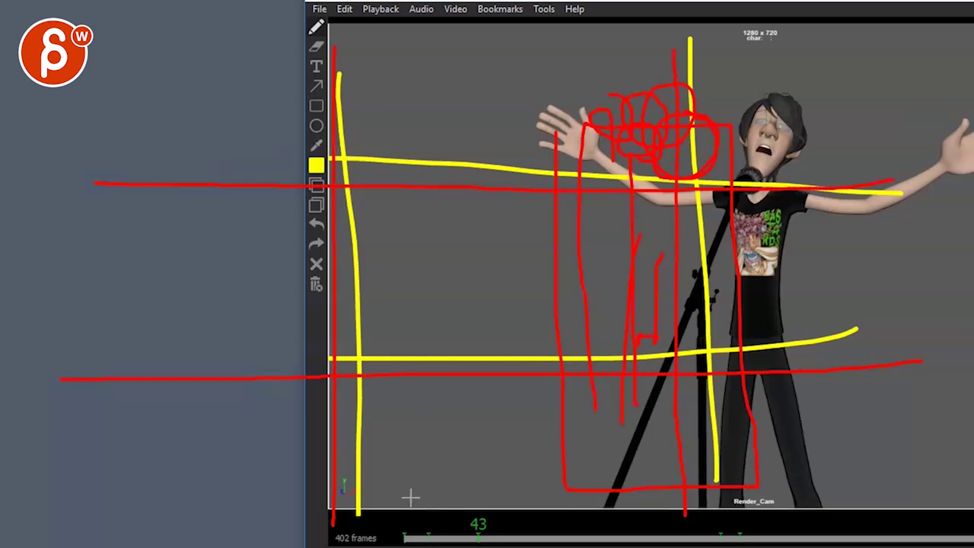
Step: Sketch a rough green figure with arms, body and a small hand at far left
{"action": "mouse_move", "coordinate": [410, 497]}
{"action": "left_mouse_down"}
{"action": "mouse_move", "coordinate": [409, 121]}
{"action": "mouse_move", "coordinate": [210, 98]}
{"action": "mouse_move", "coordinate": [177, 397]}
{"action": "mouse_move", "coordinate": [180, 493]}
{"action": "left_mouse_up"}
{"action": "mouse_move", "coordinate": [231, 174]}
{"action": "left_mouse_down"}
{"action": "mouse_move", "coordinate": [214, 184]}
{"action": "mouse_move", "coordinate": [236, 459]}
{"action": "left_mouse_up"}
{"action": "mouse_move", "coordinate": [227, 245]}
{"action": "left_mouse_down"}
{"action": "mouse_move", "coordinate": [200, 287]}
{"action": "mouse_move", "coordinate": [143, 242]}
{"action": "left_mouse_up"}
{"action": "mouse_move", "coordinate": [339, 152]}
{"action": "left_mouse_down"}
{"action": "mouse_move", "coordinate": [327, 162]}
{"action": "mouse_move", "coordinate": [327, 211]}
{"action": "left_mouse_up"}
Step: Extend the green loop and draw three cyan vertical lines left of the singer
{"action": "left_click_drag", "start_coordinate": [344, 242], "coordinate": [334, 450]}
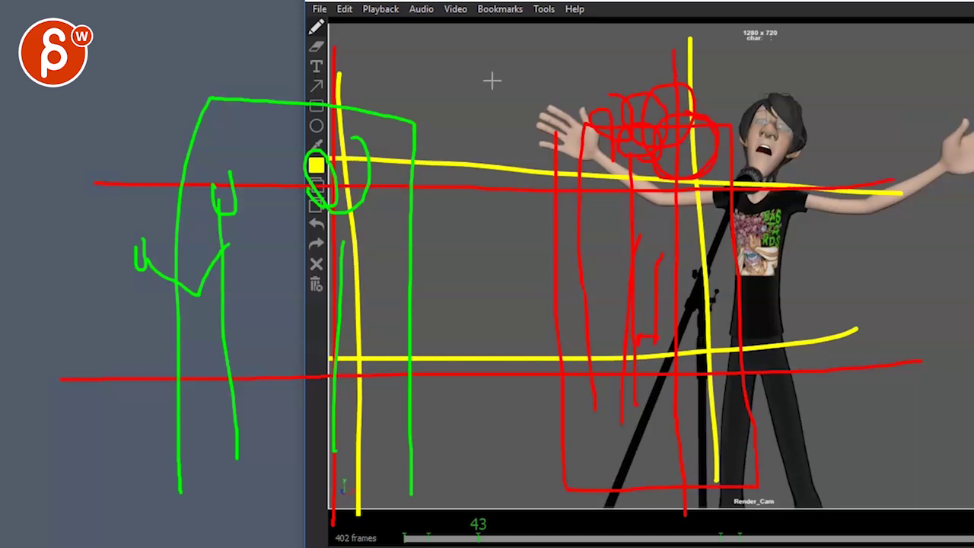
{"action": "left_click_drag", "start_coordinate": [502, 46], "coordinate": [492, 485]}
{"action": "left_click_drag", "start_coordinate": [518, 51], "coordinate": [495, 498]}
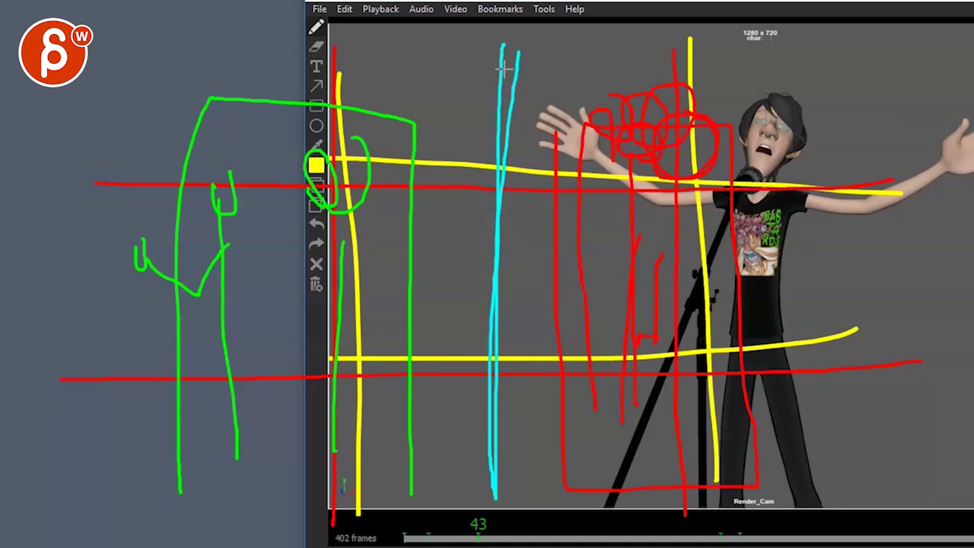
{"action": "left_click_drag", "start_coordinate": [504, 67], "coordinate": [477, 354]}
Step: Circle the green figure in cyan, add a check mark above it, and draw a heart over the red head
{"action": "mouse_move", "coordinate": [191, 97]}
{"action": "left_mouse_down"}
{"action": "mouse_move", "coordinate": [347, 114]}
{"action": "mouse_move", "coordinate": [118, 210]}
{"action": "mouse_move", "coordinate": [350, 223]}
{"action": "mouse_move", "coordinate": [254, 295]}
{"action": "left_mouse_up"}
{"action": "left_click_drag", "start_coordinate": [255, 66], "coordinate": [270, 52]}
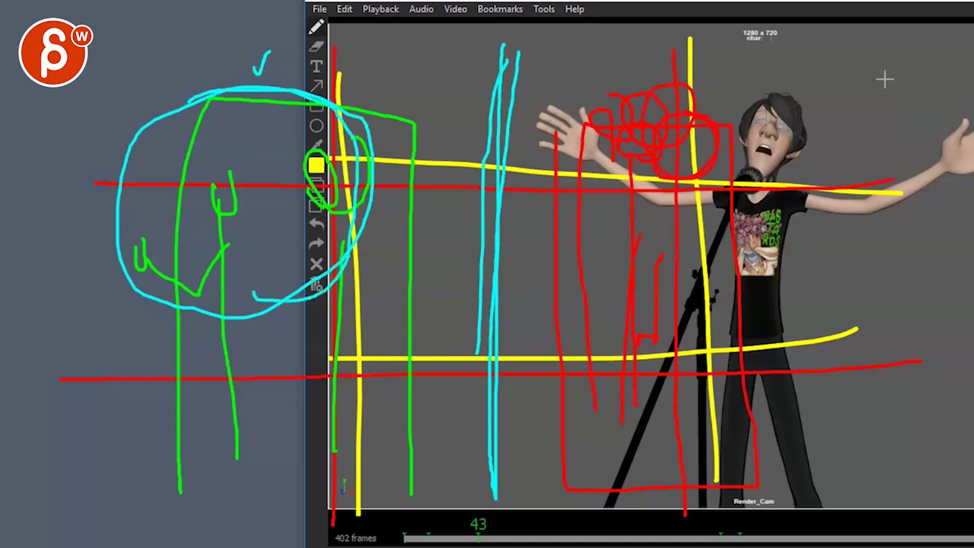
{"action": "left_click_drag", "start_coordinate": [944, 58], "coordinate": [950, 64]}
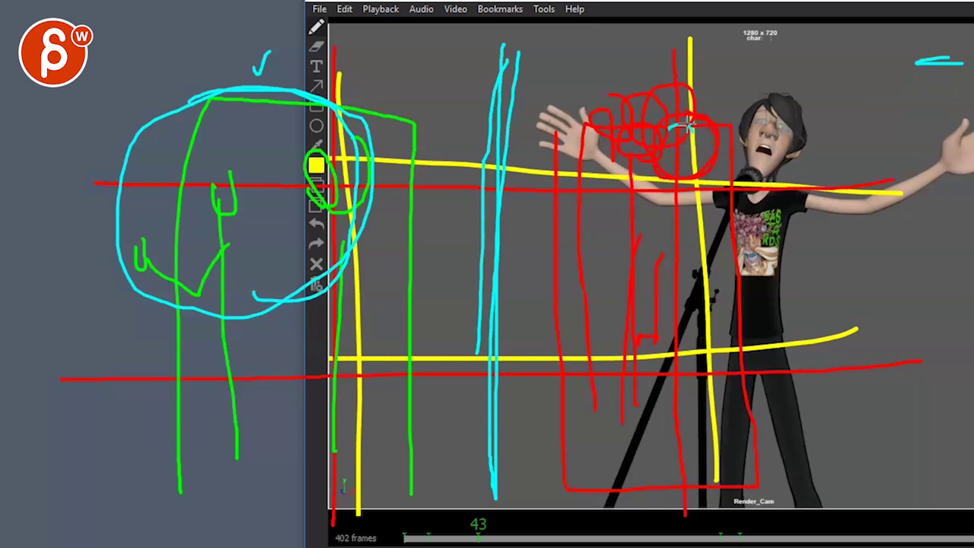
{"action": "mouse_move", "coordinate": [666, 133]}
{"action": "left_mouse_down"}
{"action": "mouse_move", "coordinate": [660, 114]}
{"action": "mouse_move", "coordinate": [653, 280]}
{"action": "left_mouse_up"}
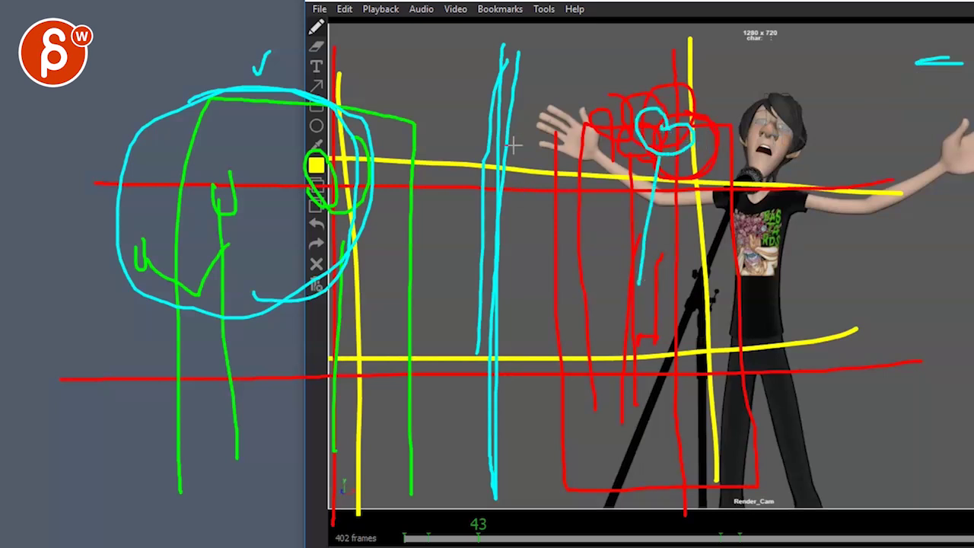
Step: Clear the red, green and cyan strokes, then scrub back via frame 24 to frame 5
{"action": "key", "text": "Delete"}
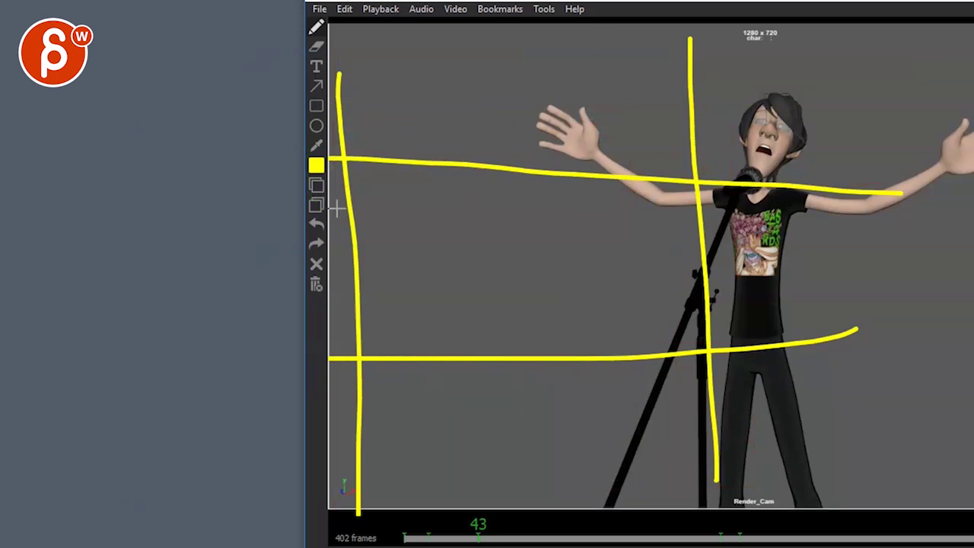
{"action": "left_click", "coordinate": [472, 383]}
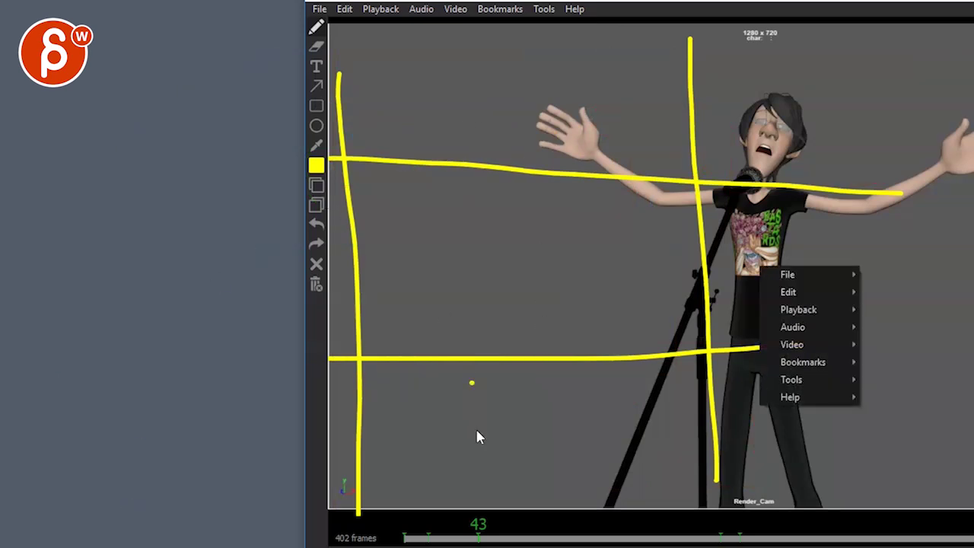
{"action": "left_click_drag", "start_coordinate": [487, 525], "coordinate": [446, 533]}
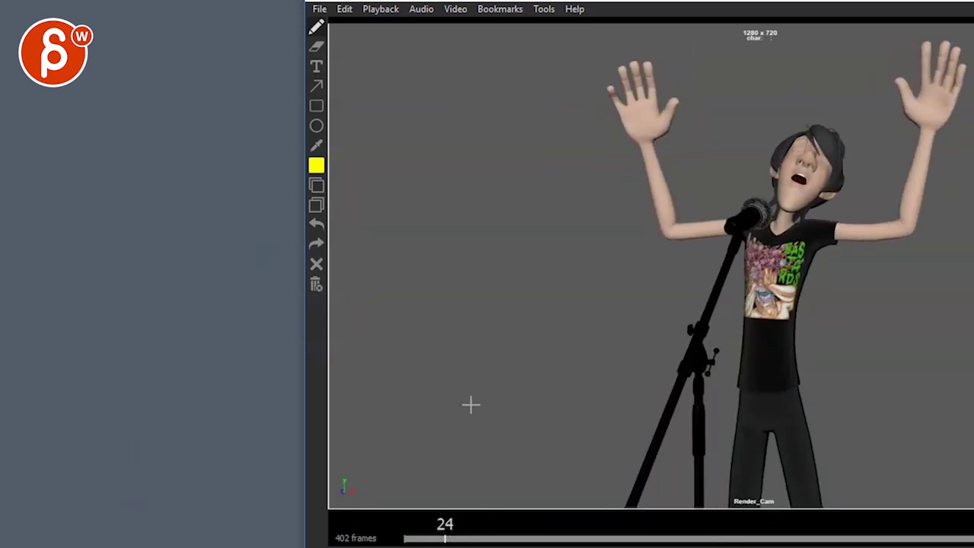
{"action": "left_click_drag", "start_coordinate": [446, 533], "coordinate": [410, 533]}
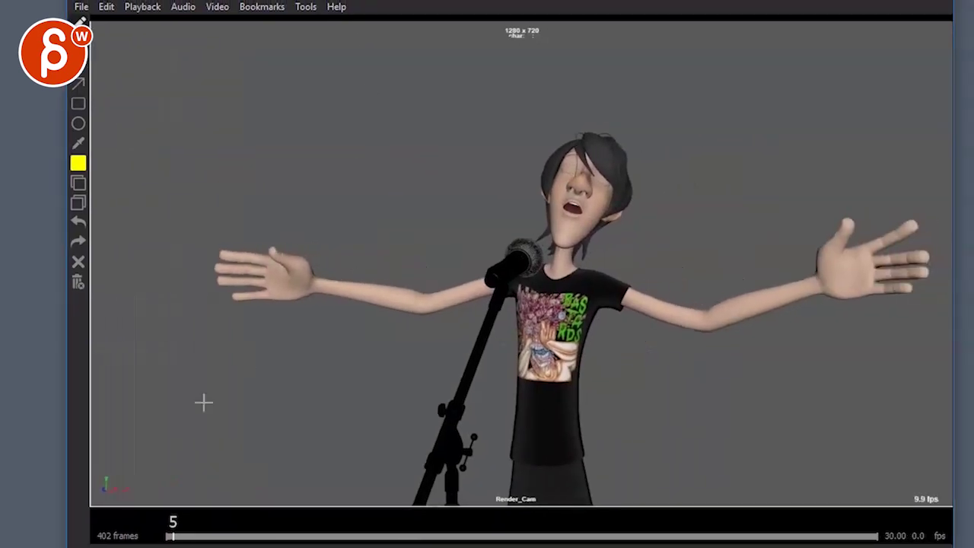
Step: Scrub the timeline forward to the crouched pose around frame 105
{"action": "left_click", "coordinate": [188, 536]}
{"action": "left_click_drag", "start_coordinate": [188, 536], "coordinate": [354, 522]}
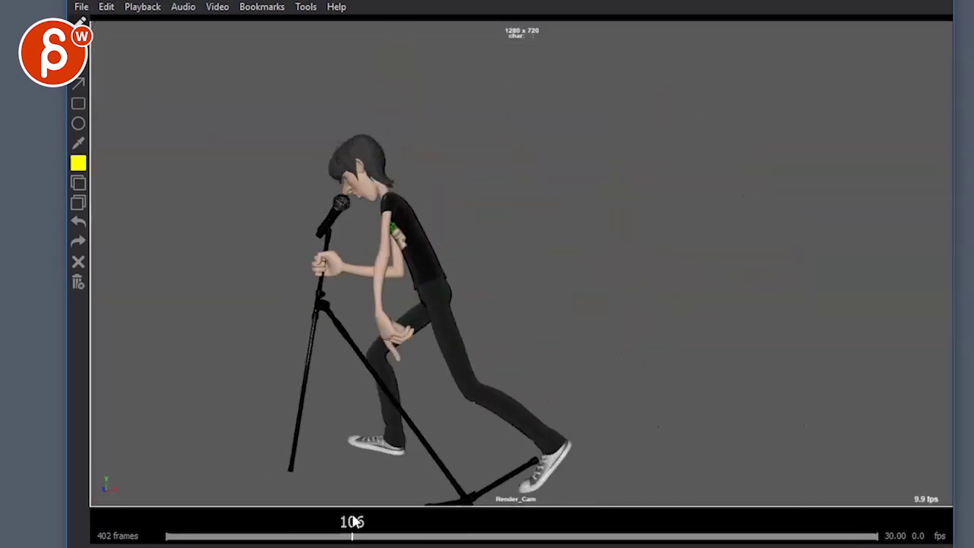
{"action": "left_click_drag", "start_coordinate": [354, 521], "coordinate": [264, 520]}
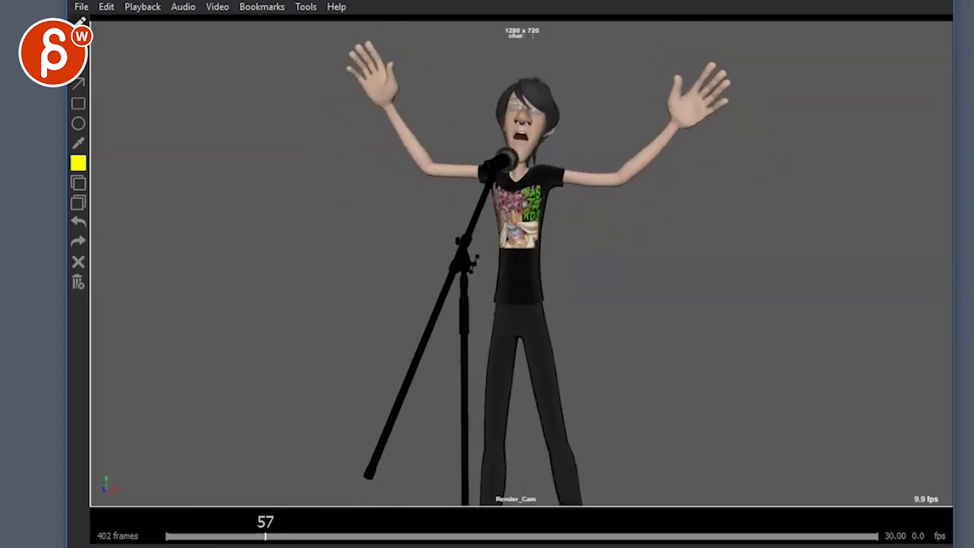
Step: Draw yellow staging strokes, zigzags and curves around the singer, then move to frame 107
{"action": "left_click_drag", "start_coordinate": [434, 35], "coordinate": [338, 386]}
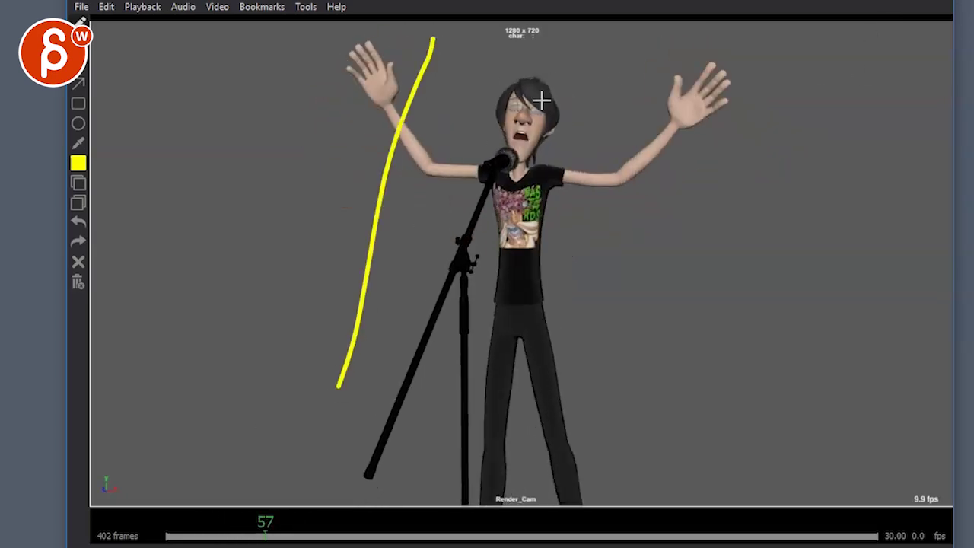
{"action": "left_click_drag", "start_coordinate": [595, 65], "coordinate": [690, 368]}
{"action": "left_click_drag", "start_coordinate": [632, 97], "coordinate": [683, 323]}
{"action": "left_click_drag", "start_coordinate": [701, 368], "coordinate": [401, 433]}
{"action": "left_click_drag", "start_coordinate": [248, 82], "coordinate": [204, 355]}
{"action": "left_click_drag", "start_coordinate": [869, 116], "coordinate": [735, 295]}
{"action": "left_click_drag", "start_coordinate": [265, 535], "coordinate": [356, 536]}
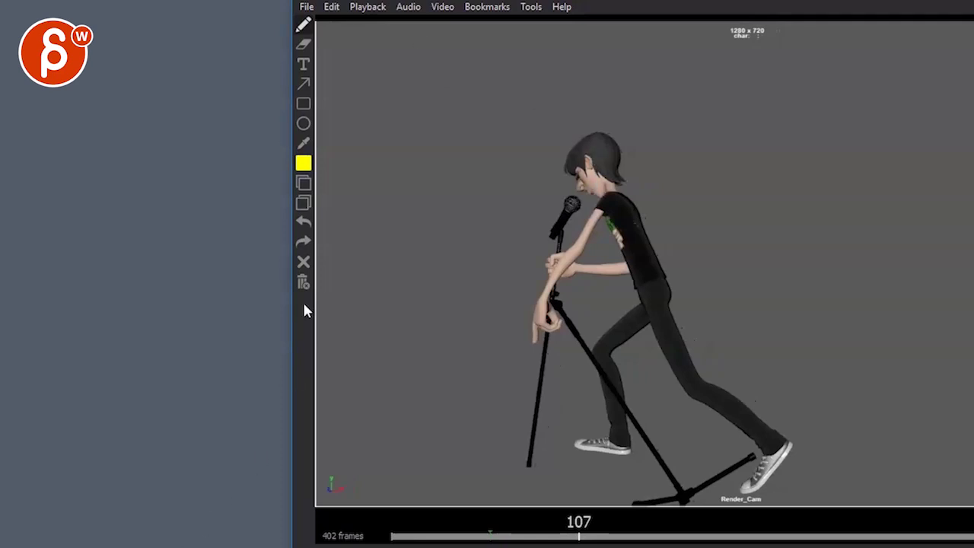
{"action": "mouse_move", "coordinate": [352, 477]}
{"action": "left_mouse_down"}
{"action": "mouse_move", "coordinate": [372, 96]}
{"action": "mouse_move", "coordinate": [148, 137]}
{"action": "mouse_move", "coordinate": [145, 458]}
{"action": "left_mouse_up"}
{"action": "mouse_move", "coordinate": [234, 128]}
{"action": "left_mouse_down"}
{"action": "mouse_move", "coordinate": [223, 176]}
{"action": "mouse_move", "coordinate": [195, 129]}
{"action": "left_mouse_up"}
{"action": "left_click_drag", "start_coordinate": [284, 120], "coordinate": [316, 134]}
{"action": "mouse_move", "coordinate": [289, 166]}
{"action": "left_mouse_down"}
{"action": "mouse_move", "coordinate": [282, 461]}
{"action": "mouse_move", "coordinate": [317, 180]}
{"action": "left_mouse_up"}
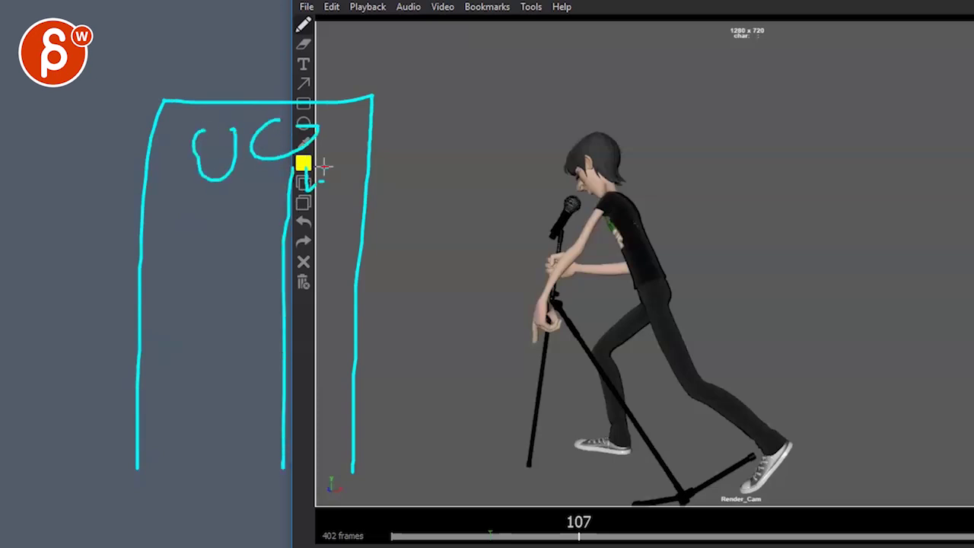
{"action": "mouse_move", "coordinate": [214, 194]}
{"action": "left_mouse_down"}
{"action": "mouse_move", "coordinate": [204, 296]}
{"action": "mouse_move", "coordinate": [184, 244]}
{"action": "mouse_move", "coordinate": [138, 210]}
{"action": "mouse_move", "coordinate": [111, 221]}
{"action": "left_mouse_up"}
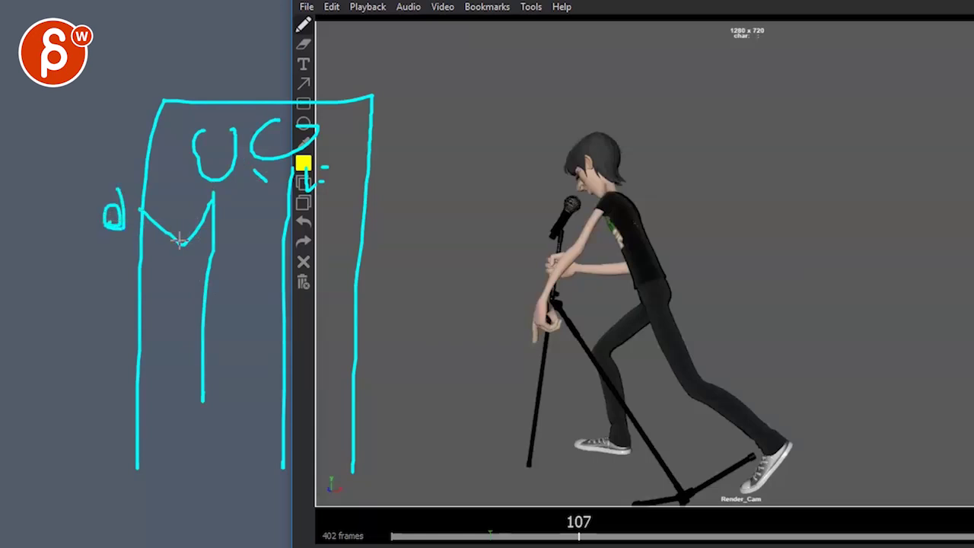
{"action": "left_click_drag", "start_coordinate": [204, 24], "coordinate": [137, 106]}
{"action": "left_click_drag", "start_coordinate": [283, 42], "coordinate": [312, 83]}
{"action": "left_click_drag", "start_coordinate": [561, 36], "coordinate": [517, 114]}
{"action": "left_click_drag", "start_coordinate": [624, 62], "coordinate": [668, 109]}
{"action": "left_click_drag", "start_coordinate": [633, 70], "coordinate": [664, 119]}
{"action": "mouse_move", "coordinate": [635, 107]}
{"action": "left_mouse_down"}
{"action": "mouse_move", "coordinate": [592, 121]}
{"action": "mouse_move", "coordinate": [600, 173]}
{"action": "mouse_move", "coordinate": [620, 200]}
{"action": "left_mouse_up"}
{"action": "mouse_move", "coordinate": [604, 164]}
{"action": "left_mouse_down"}
{"action": "mouse_move", "coordinate": [604, 202]}
{"action": "mouse_move", "coordinate": [584, 219]}
{"action": "mouse_move", "coordinate": [588, 295]}
{"action": "mouse_move", "coordinate": [611, 322]}
{"action": "mouse_move", "coordinate": [567, 427]}
{"action": "left_mouse_up"}
{"action": "left_click_drag", "start_coordinate": [288, 72], "coordinate": [335, 175]}
{"action": "left_click_drag", "start_coordinate": [232, 55], "coordinate": [80, 204]}
{"action": "left_click_drag", "start_coordinate": [929, 51], "coordinate": [861, 144]}
{"action": "left_click_drag", "start_coordinate": [909, 78], "coordinate": [937, 128]}
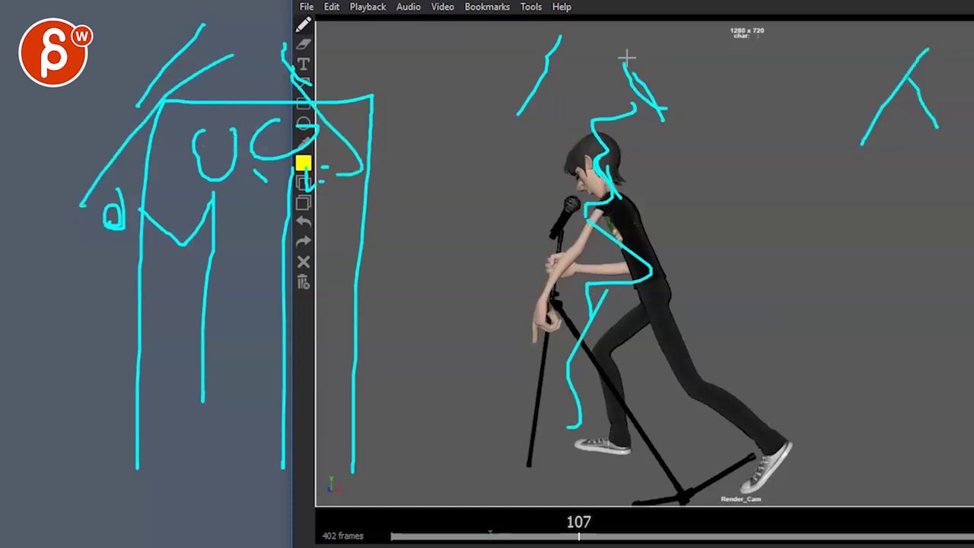
{"action": "key", "text": "Delete"}
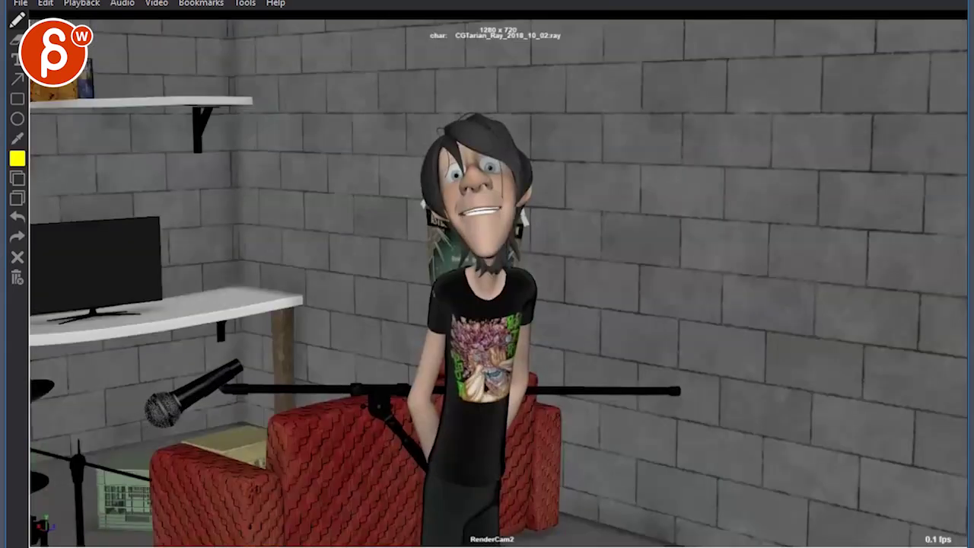
Step: Draw a yellow framing rectangle around the close-up and step between adjacent frames to compare
{"action": "mouse_move", "coordinate": [754, 383]}
{"action": "left_mouse_down"}
{"action": "mouse_move", "coordinate": [278, 373]}
{"action": "mouse_move", "coordinate": [282, 131]}
{"action": "mouse_move", "coordinate": [503, 101]}
{"action": "left_mouse_up"}
{"action": "mouse_move", "coordinate": [436, 97]}
{"action": "left_mouse_down"}
{"action": "mouse_move", "coordinate": [666, 103]}
{"action": "mouse_move", "coordinate": [716, 297]}
{"action": "left_mouse_up"}
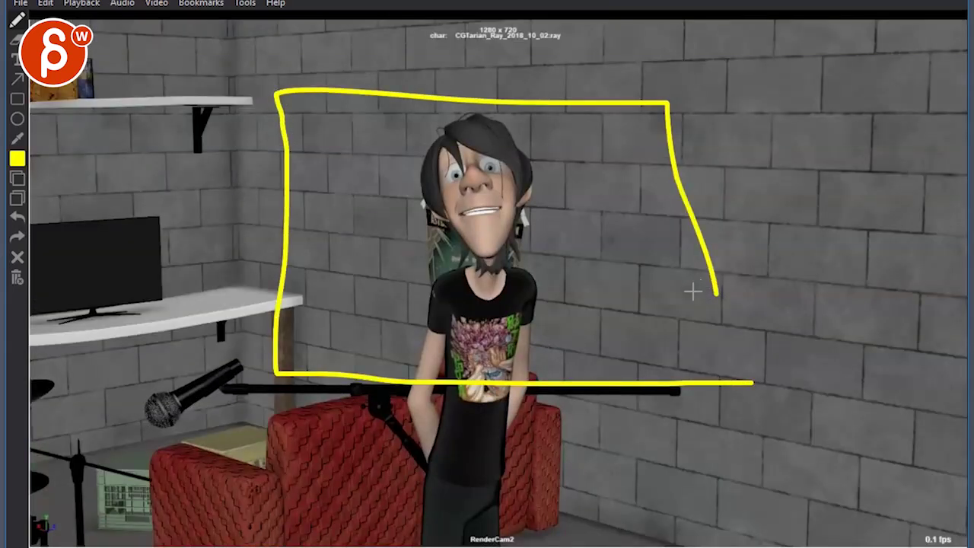
{"action": "key", "text": "Right"}
{"action": "key", "text": "Left"}
{"action": "key", "text": "Right"}
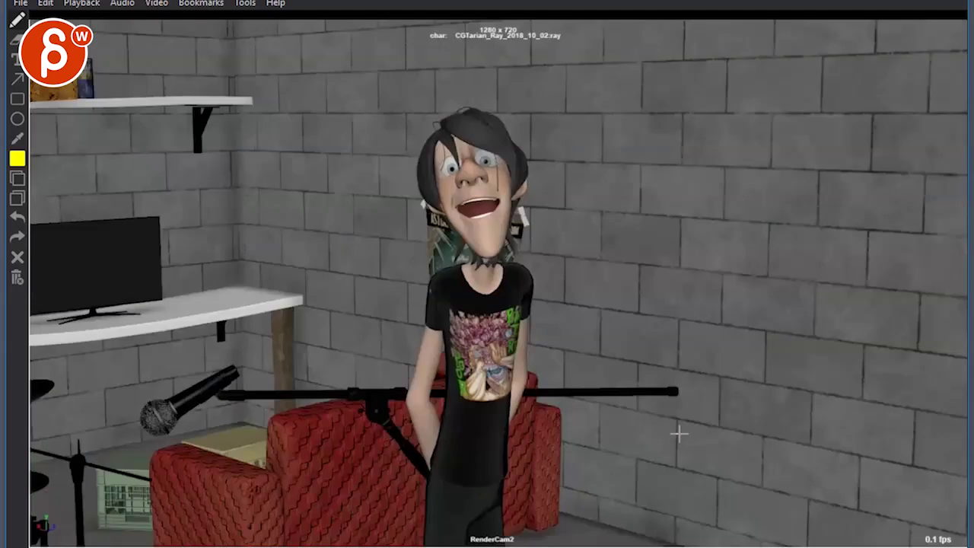
Step: Add a yellow torso line, head frame and eye-direction arrow, then clear all yellow annotations
{"action": "left_click_drag", "start_coordinate": [681, 433], "coordinate": [486, 428]}
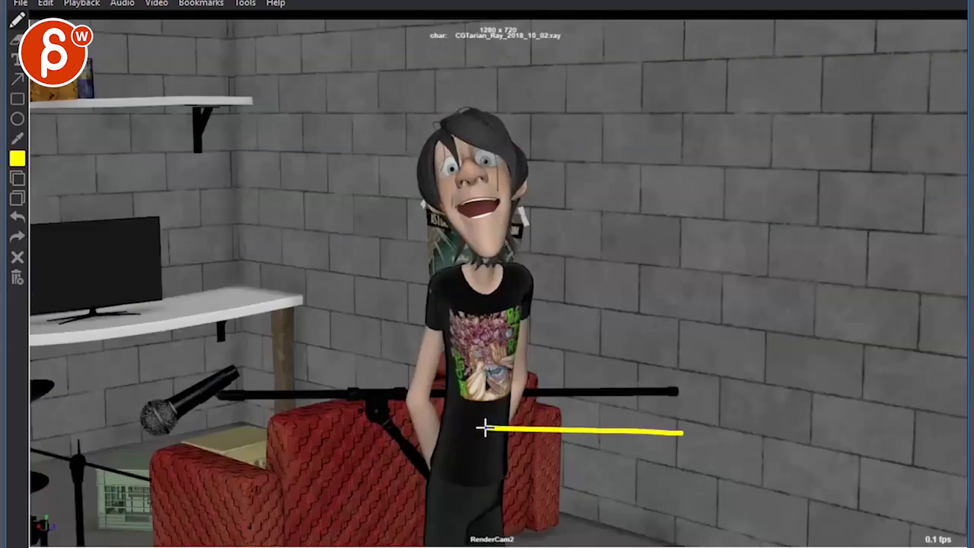
{"action": "mouse_move", "coordinate": [669, 367]}
{"action": "left_mouse_down"}
{"action": "mouse_move", "coordinate": [217, 361]}
{"action": "mouse_move", "coordinate": [187, 284]}
{"action": "mouse_move", "coordinate": [192, 103]}
{"action": "mouse_move", "coordinate": [217, 76]}
{"action": "mouse_move", "coordinate": [654, 89]}
{"action": "mouse_move", "coordinate": [659, 359]}
{"action": "left_mouse_up"}
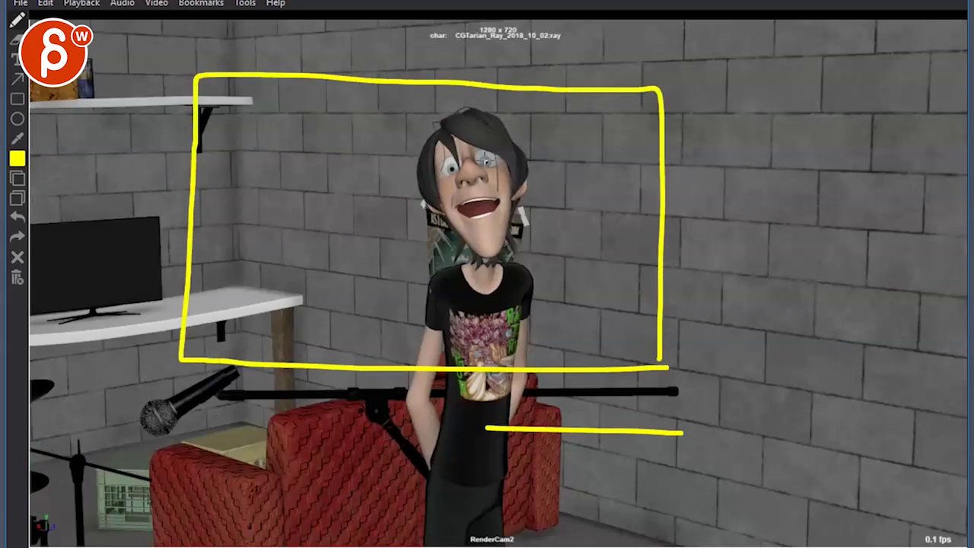
{"action": "mouse_move", "coordinate": [491, 152]}
{"action": "left_mouse_down"}
{"action": "mouse_move", "coordinate": [441, 154]}
{"action": "mouse_move", "coordinate": [437, 171]}
{"action": "mouse_move", "coordinate": [470, 172]}
{"action": "mouse_move", "coordinate": [329, 192]}
{"action": "mouse_move", "coordinate": [339, 178]}
{"action": "mouse_move", "coordinate": [322, 196]}
{"action": "left_mouse_up"}
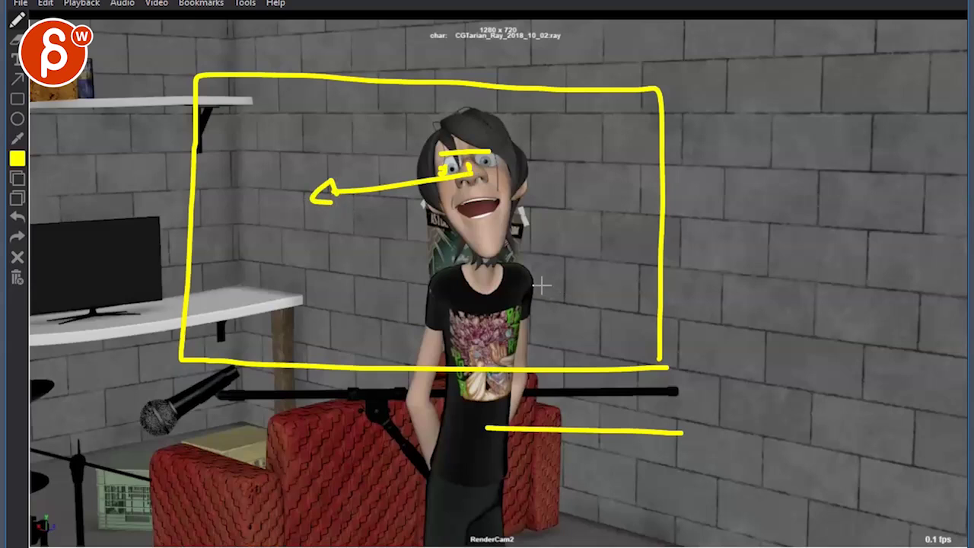
{"action": "key", "text": "Delete"}
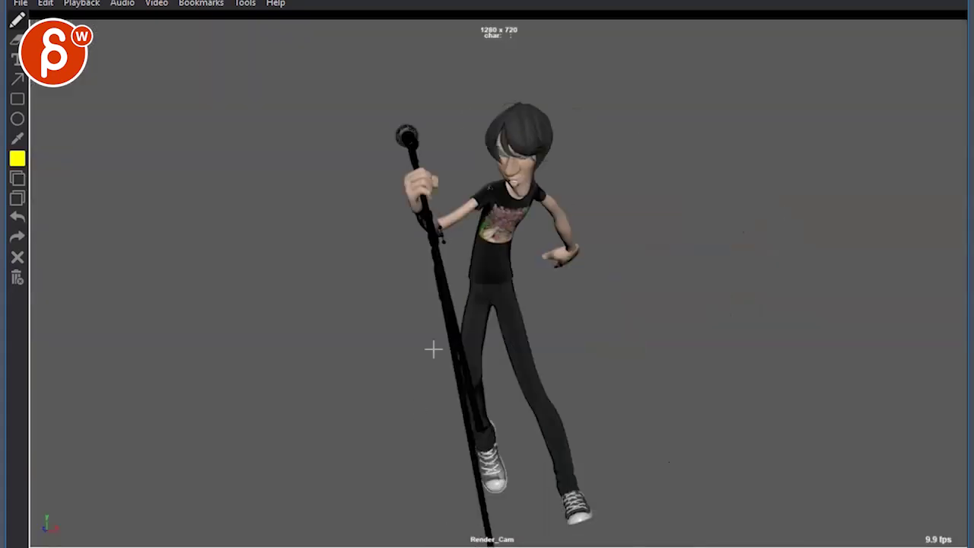
Step: Draw a yellow loop around the upper body, a chest line and head-framing lines, then resume playback
{"action": "mouse_move", "coordinate": [470, 122]}
{"action": "left_mouse_down"}
{"action": "mouse_move", "coordinate": [511, 321]}
{"action": "mouse_move", "coordinate": [411, 227]}
{"action": "left_mouse_up"}
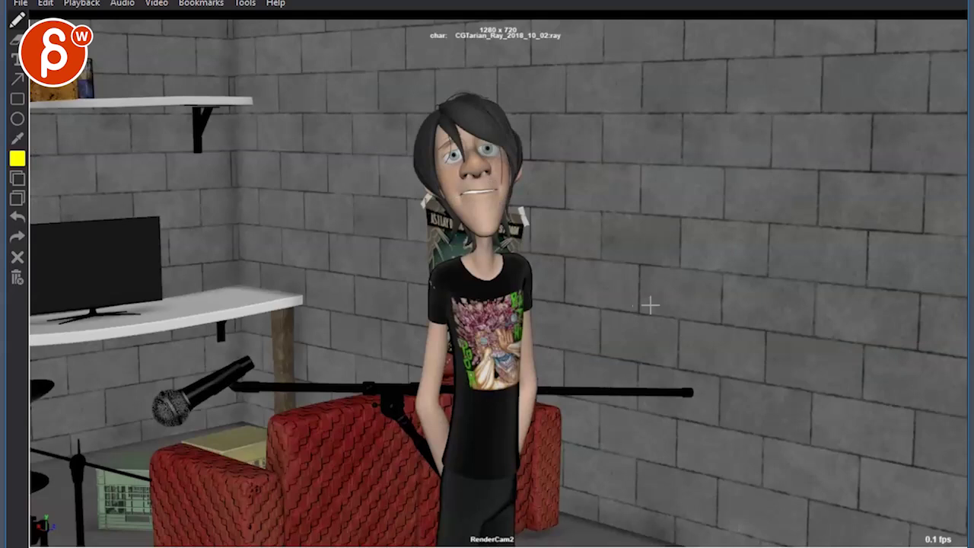
{"action": "mouse_move", "coordinate": [650, 305]}
{"action": "left_mouse_down"}
{"action": "mouse_move", "coordinate": [404, 307]}
{"action": "mouse_move", "coordinate": [220, 293]}
{"action": "left_mouse_up"}
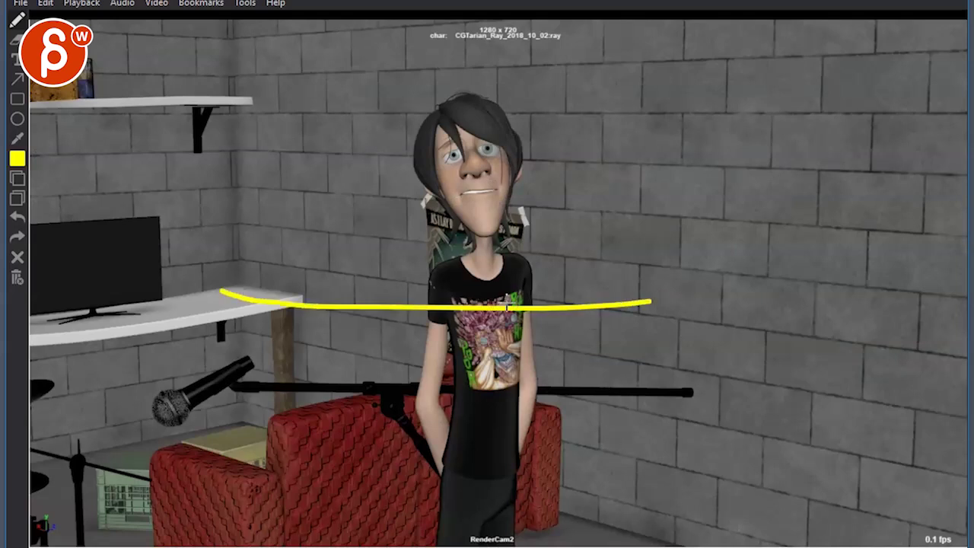
{"action": "mouse_move", "coordinate": [613, 300]}
{"action": "left_mouse_down"}
{"action": "mouse_move", "coordinate": [603, 52]}
{"action": "mouse_move", "coordinate": [293, 48]}
{"action": "mouse_move", "coordinate": [210, 67]}
{"action": "mouse_move", "coordinate": [215, 224]}
{"action": "left_mouse_up"}
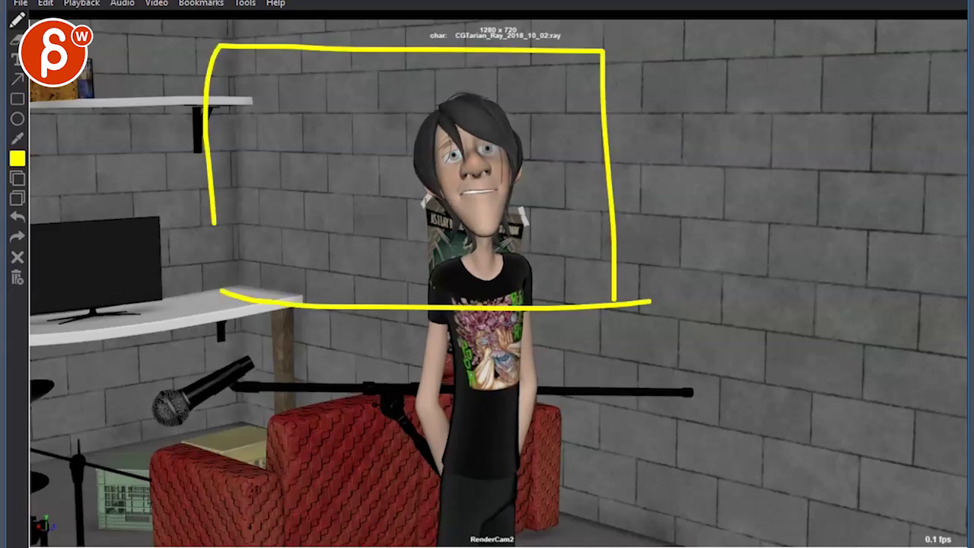
{"action": "key", "text": "space"}
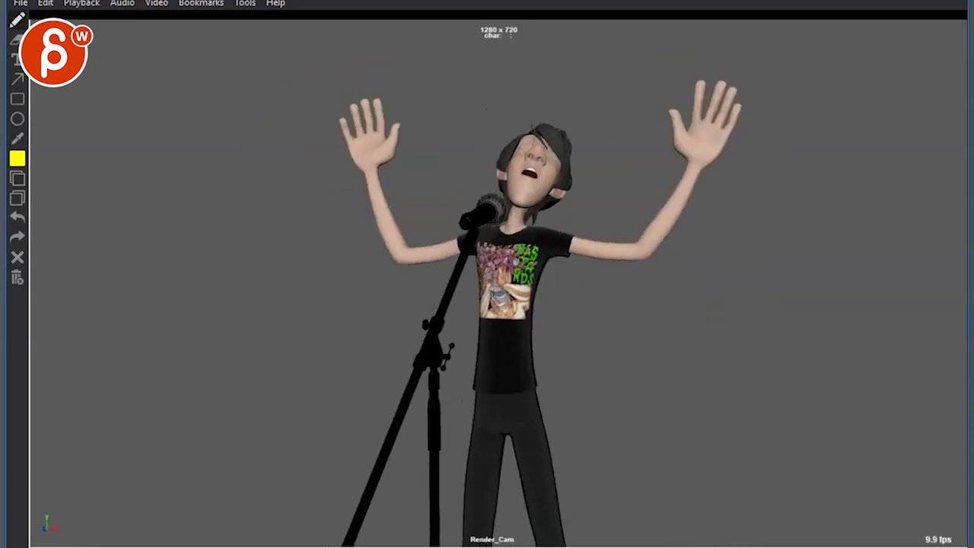
Step: Mark the singer's raised arms with four yellow strokes, then resume playback
{"action": "mouse_move", "coordinate": [385, 103]}
{"action": "left_mouse_down"}
{"action": "mouse_move", "coordinate": [445, 196]}
{"action": "mouse_move", "coordinate": [615, 210]}
{"action": "left_mouse_up"}
{"action": "left_click_drag", "start_coordinate": [662, 89], "coordinate": [651, 158]}
{"action": "left_click_drag", "start_coordinate": [643, 73], "coordinate": [620, 79]}
{"action": "left_click_drag", "start_coordinate": [449, 105], "coordinate": [442, 119]}
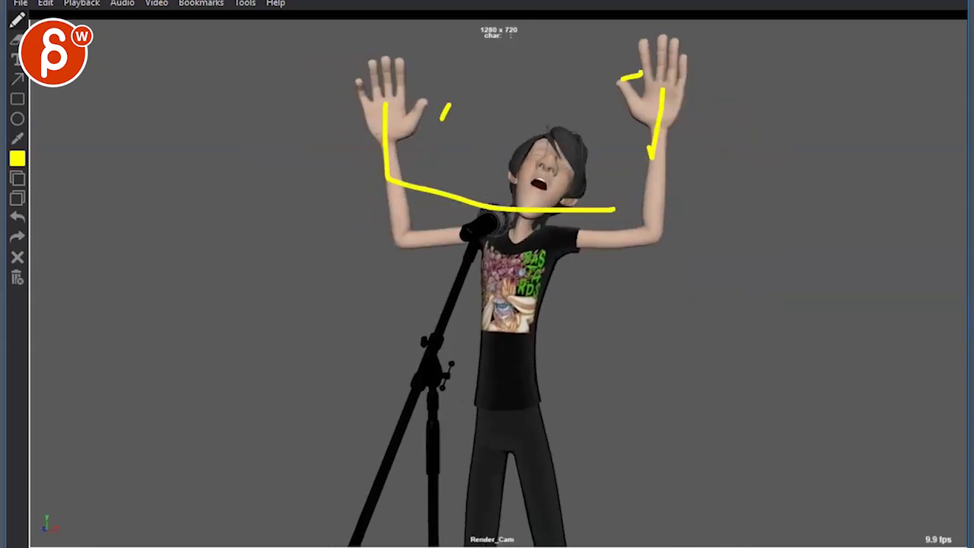
{"action": "key", "text": "space"}
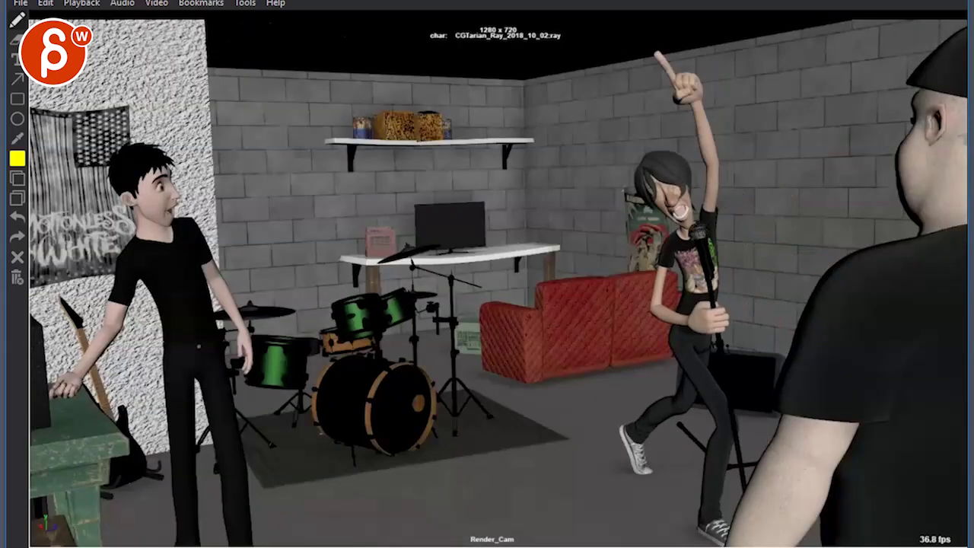
Step: Draw yellow body lines on two band-room characters, then resume playback
{"action": "left_click_drag", "start_coordinate": [157, 183], "coordinate": [187, 445]}
{"action": "left_click_drag", "start_coordinate": [845, 299], "coordinate": [796, 459]}
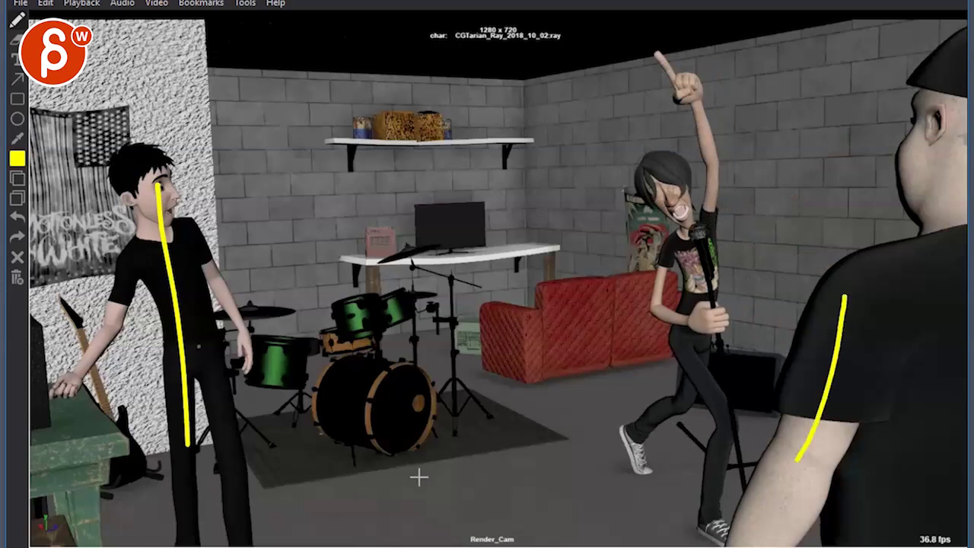
{"action": "key", "text": "space"}
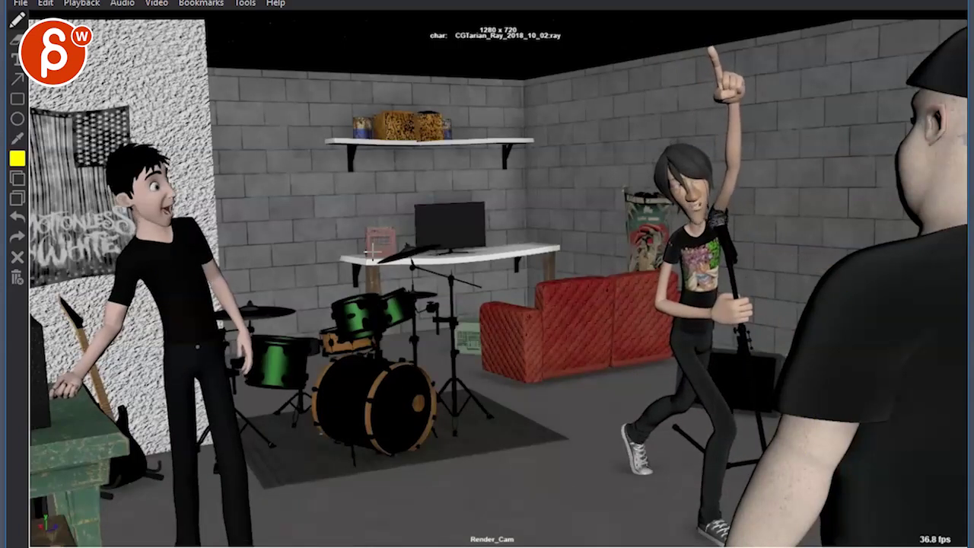
Step: Add a yellow mouth-to-chest V, lines on the left character and shelf, and the singer's vertical line, then resume
{"action": "left_click_drag", "start_coordinate": [169, 216], "coordinate": [109, 225]}
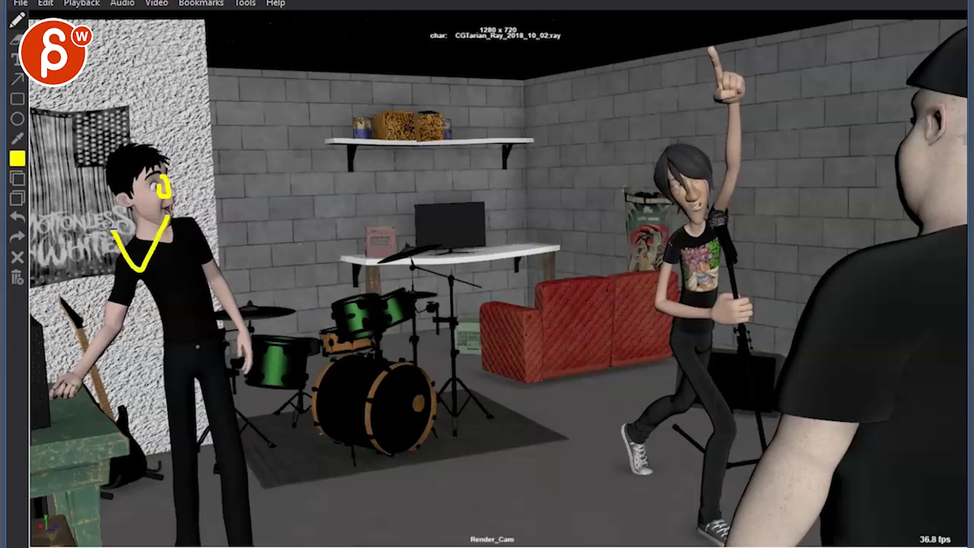
{"action": "left_click_drag", "start_coordinate": [173, 139], "coordinate": [174, 438]}
{"action": "left_click_drag", "start_coordinate": [817, 304], "coordinate": [817, 323]}
{"action": "mouse_move", "coordinate": [316, 79]}
{"action": "left_mouse_down"}
{"action": "mouse_move", "coordinate": [264, 119]}
{"action": "mouse_move", "coordinate": [284, 506]}
{"action": "left_mouse_up"}
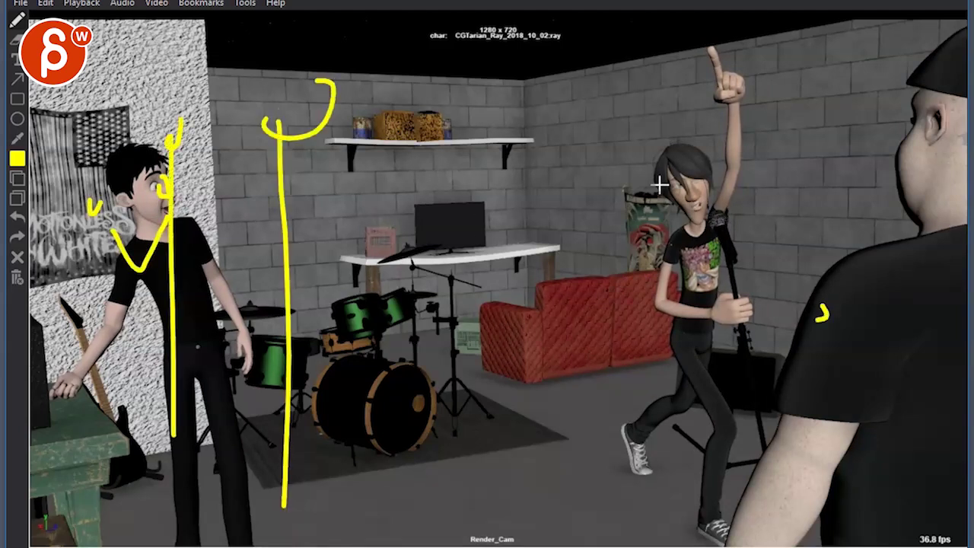
{"action": "left_click_drag", "start_coordinate": [676, 156], "coordinate": [626, 161]}
{"action": "left_click_drag", "start_coordinate": [672, 95], "coordinate": [667, 539]}
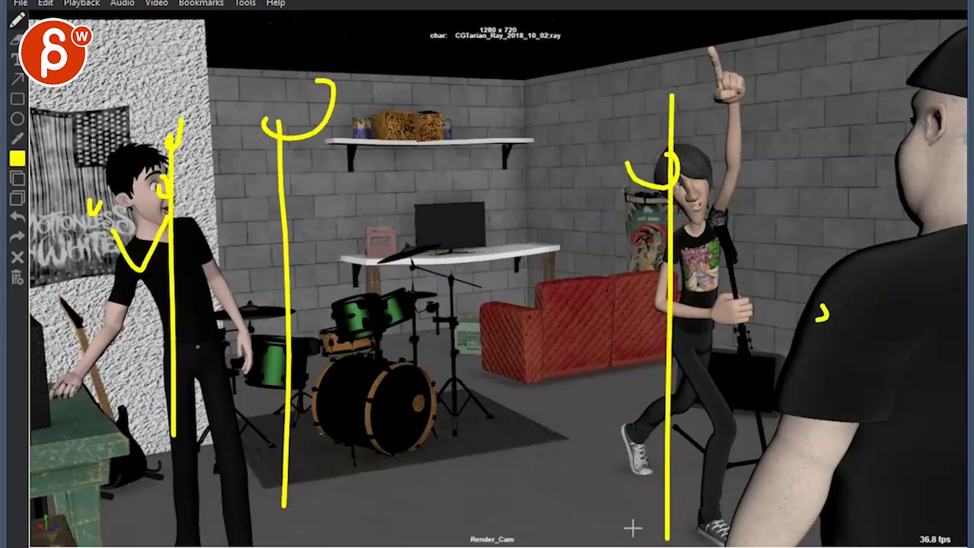
{"action": "key", "text": "space"}
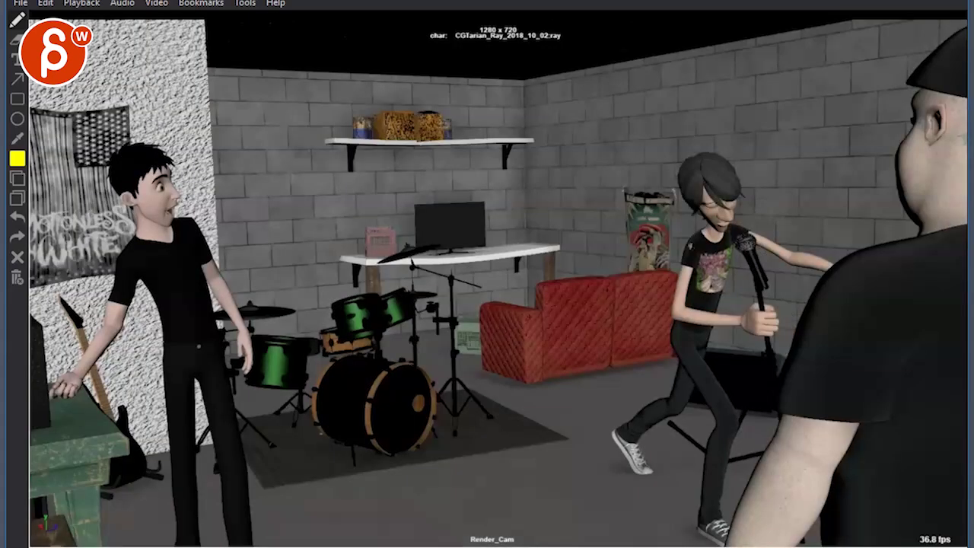
Step: Mark the drum kit and couch in yellow, zigzag across the upper wall, and curve from shelf to drums
{"action": "left_click_drag", "start_coordinate": [371, 314], "coordinate": [371, 384]}
{"action": "mouse_move", "coordinate": [335, 329]}
{"action": "left_mouse_down"}
{"action": "mouse_move", "coordinate": [380, 370]}
{"action": "mouse_move", "coordinate": [448, 375]}
{"action": "left_mouse_up"}
{"action": "mouse_move", "coordinate": [578, 304]}
{"action": "left_mouse_down"}
{"action": "mouse_move", "coordinate": [557, 322]}
{"action": "mouse_move", "coordinate": [581, 237]}
{"action": "left_mouse_up"}
{"action": "left_click_drag", "start_coordinate": [598, 139], "coordinate": [597, 247]}
{"action": "mouse_move", "coordinate": [795, 69]}
{"action": "left_mouse_down"}
{"action": "mouse_move", "coordinate": [677, 101]}
{"action": "mouse_move", "coordinate": [540, 117]}
{"action": "left_mouse_up"}
{"action": "left_click_drag", "start_coordinate": [470, 107], "coordinate": [425, 122]}
{"action": "mouse_move", "coordinate": [414, 127]}
{"action": "left_mouse_down"}
{"action": "mouse_move", "coordinate": [401, 132]}
{"action": "mouse_move", "coordinate": [435, 202]}
{"action": "left_mouse_up"}
{"action": "left_click_drag", "start_coordinate": [430, 209], "coordinate": [387, 232]}
{"action": "left_click_drag", "start_coordinate": [391, 167], "coordinate": [424, 351]}
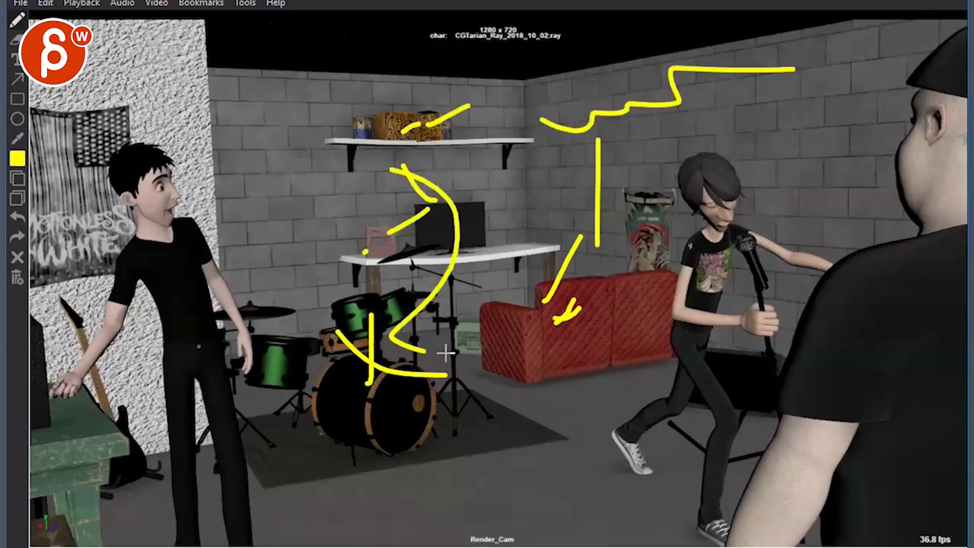
Step: Add yellow marks on the couch, the singer's shirt and the left character, then resume playback
{"action": "left_click_drag", "start_coordinate": [550, 340], "coordinate": [563, 370]}
{"action": "left_click_drag", "start_coordinate": [706, 242], "coordinate": [705, 311]}
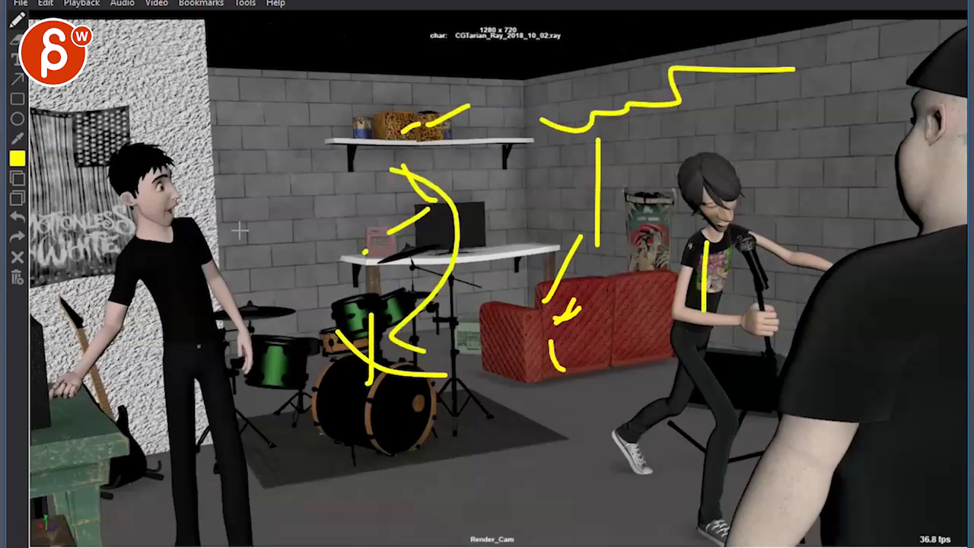
{"action": "left_click_drag", "start_coordinate": [168, 192], "coordinate": [176, 271]}
{"action": "mouse_move", "coordinate": [205, 175]}
{"action": "left_mouse_down"}
{"action": "mouse_move", "coordinate": [195, 42]}
{"action": "mouse_move", "coordinate": [108, 134]}
{"action": "mouse_move", "coordinate": [177, 232]}
{"action": "mouse_move", "coordinate": [86, 145]}
{"action": "left_mouse_up"}
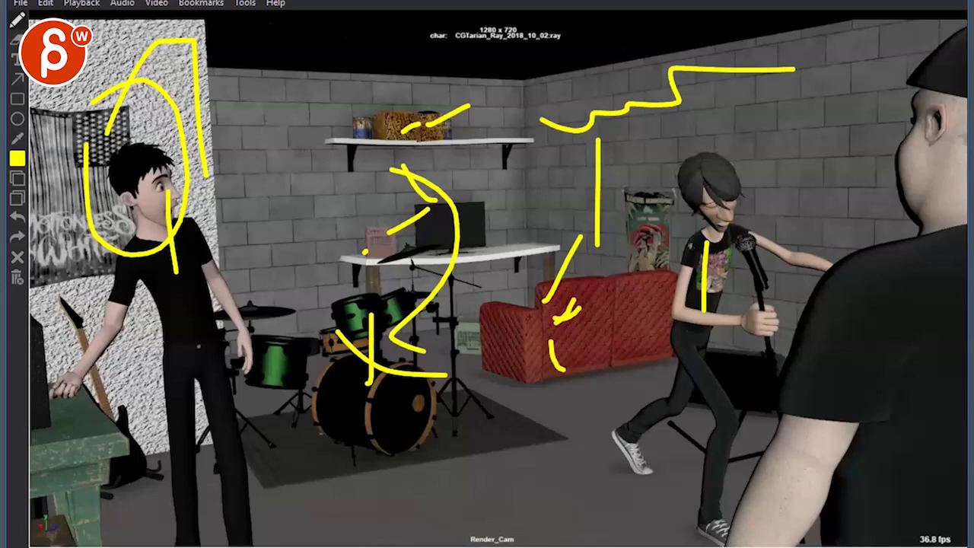
{"action": "key", "text": "Escape"}
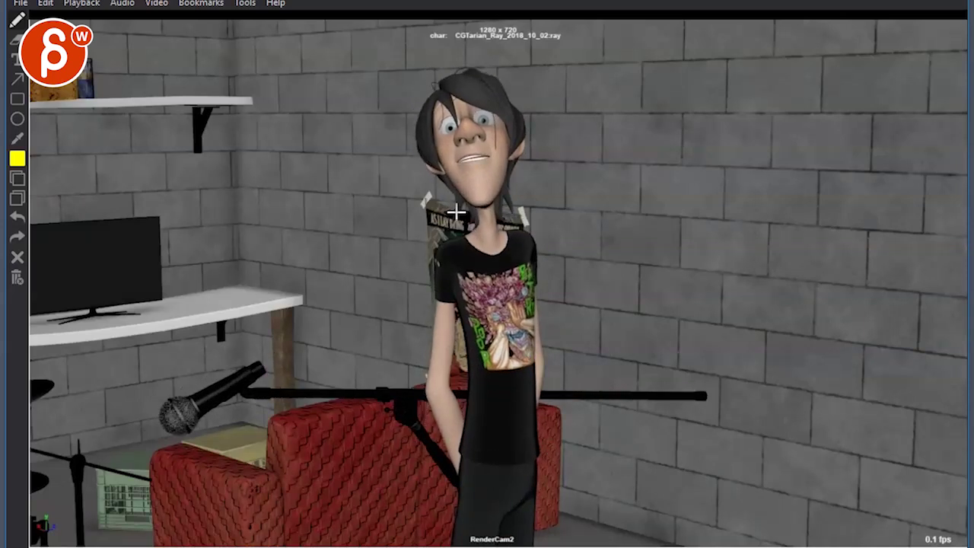
Step: Draw a yellow shoulder bracket, neck-shoulder line, chest line and a rectangle framing head and shoulders
{"action": "left_click_drag", "start_coordinate": [457, 211], "coordinate": [421, 225]}
{"action": "mouse_move", "coordinate": [483, 207]}
{"action": "left_mouse_down"}
{"action": "mouse_move", "coordinate": [522, 213]}
{"action": "mouse_move", "coordinate": [542, 233]}
{"action": "mouse_move", "coordinate": [522, 190]}
{"action": "mouse_move", "coordinate": [525, 151]}
{"action": "left_mouse_up"}
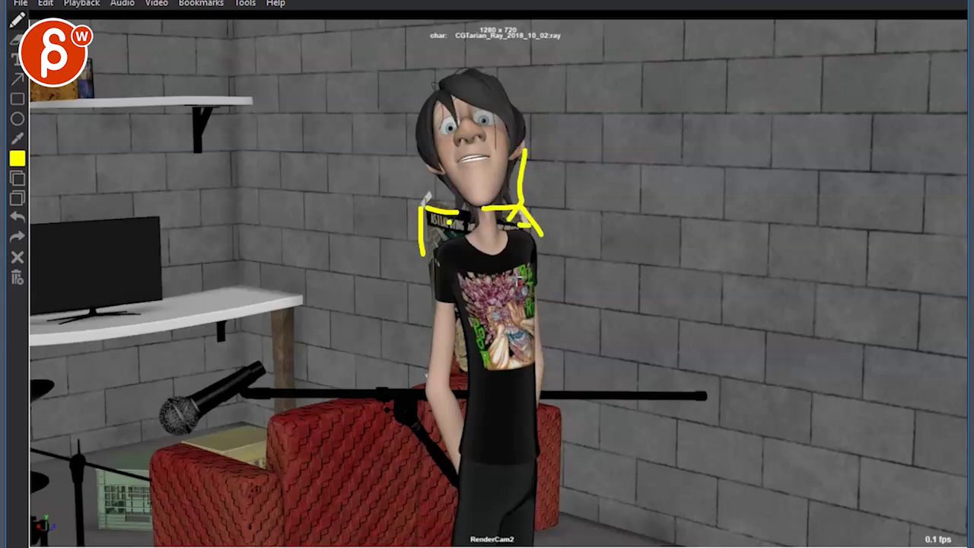
{"action": "left_click_drag", "start_coordinate": [608, 264], "coordinate": [261, 261]}
{"action": "mouse_move", "coordinate": [586, 305]}
{"action": "left_mouse_down"}
{"action": "mouse_move", "coordinate": [583, 72]}
{"action": "mouse_move", "coordinate": [312, 58]}
{"action": "mouse_move", "coordinate": [256, 263]}
{"action": "mouse_move", "coordinate": [603, 267]}
{"action": "left_mouse_up"}
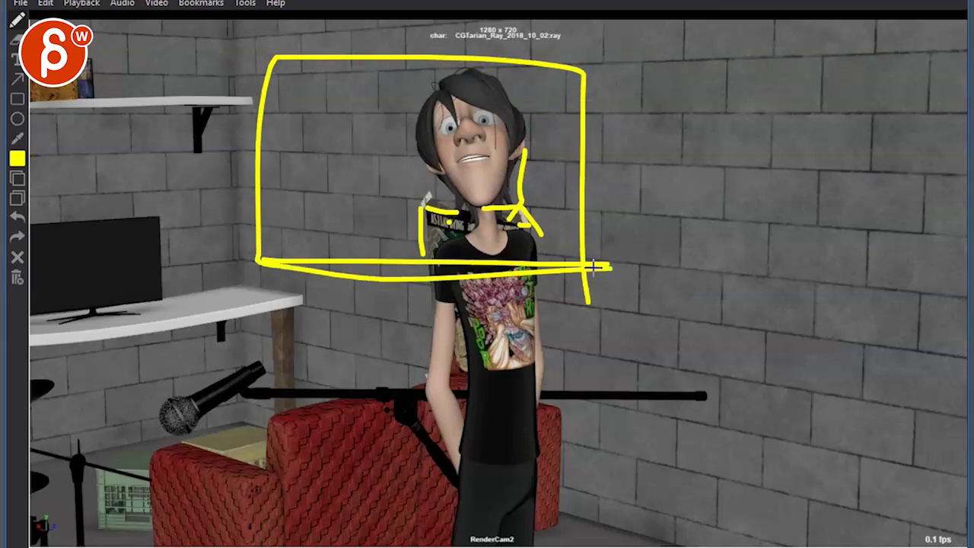